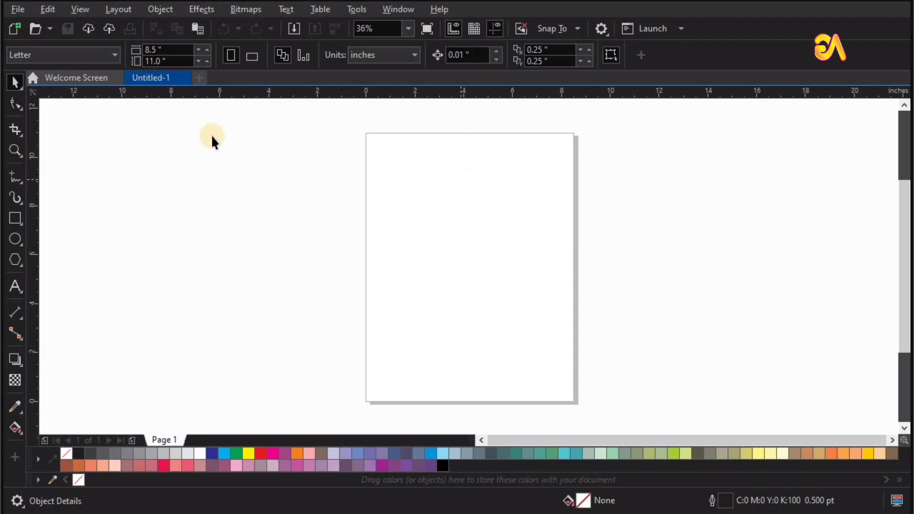
- Import the cut-out selfie, the original selfie photo and the Instagram frame PNG from Downloads
{"action": "left_click", "coordinate": [22, 10]}
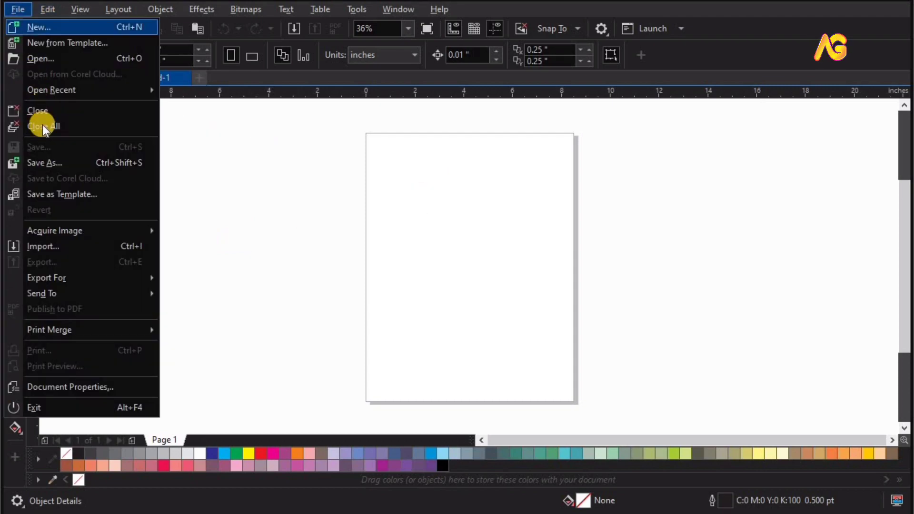
{"action": "left_click", "coordinate": [42, 244]}
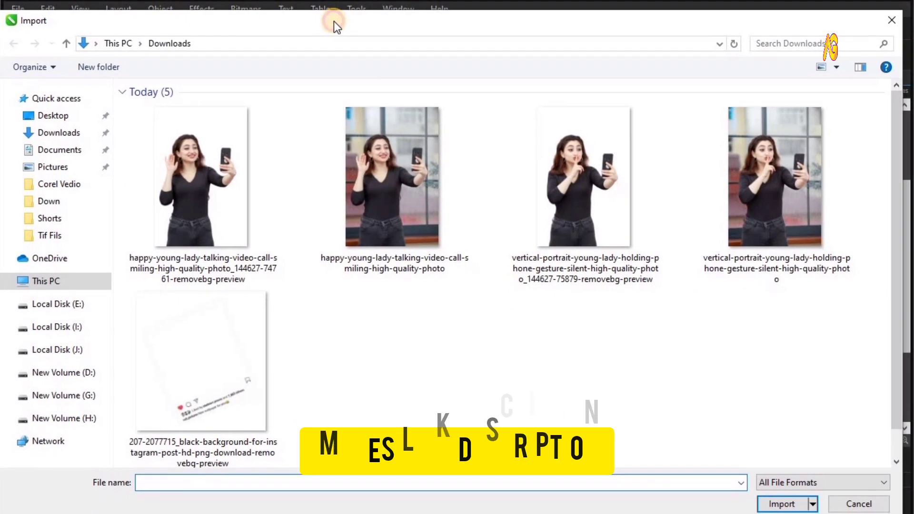
{"action": "left_click", "coordinate": [385, 170], "text": "shift"}
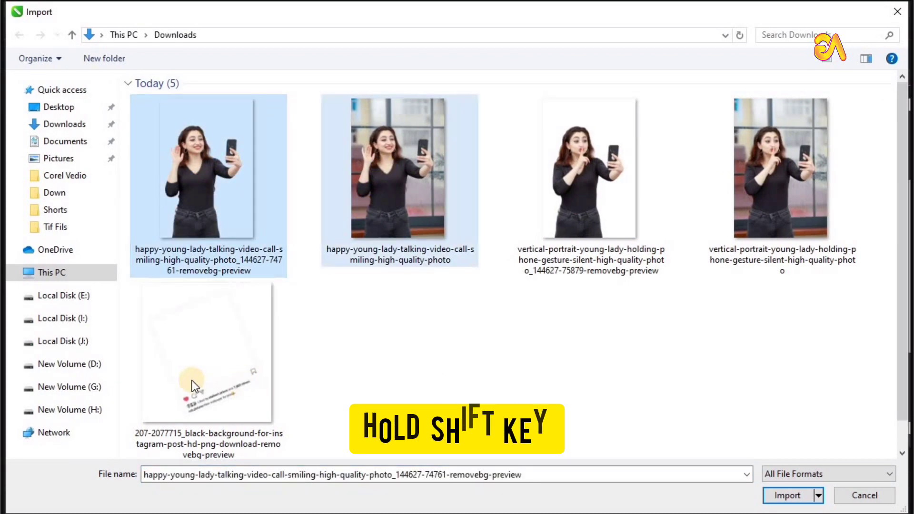
{"action": "left_click_drag", "start_coordinate": [192, 381], "coordinate": [645, 426]}
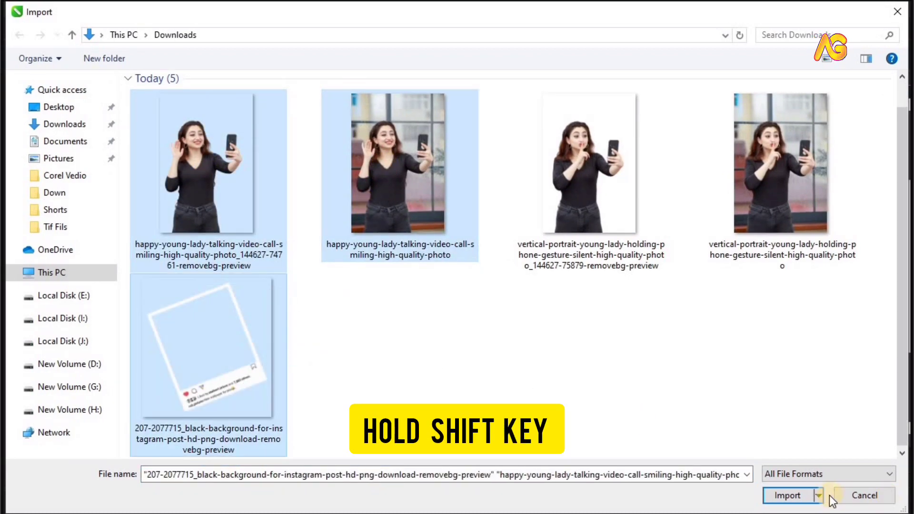
{"action": "left_click", "coordinate": [786, 495]}
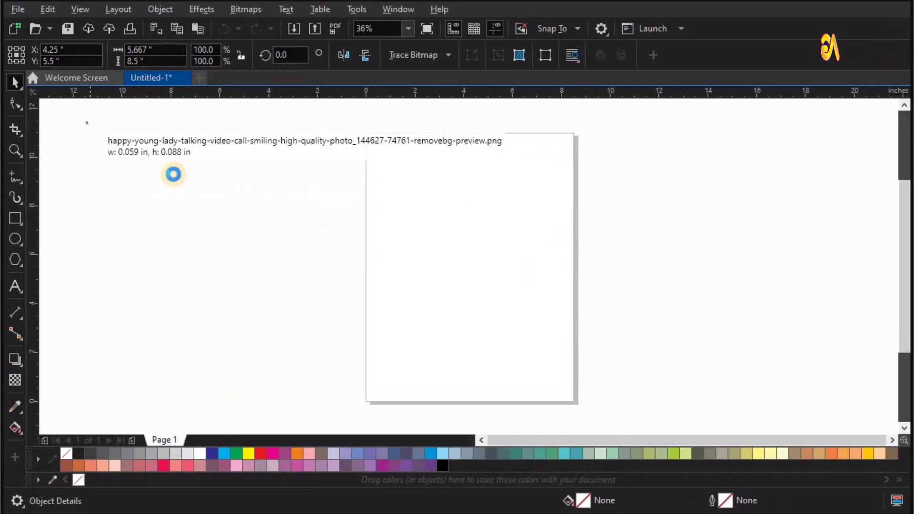
- Place the three images beside the page and enlarge the selfie photo over most of the page
{"action": "left_click_drag", "start_coordinate": [87, 123], "coordinate": [231, 212]}
{"action": "left_click_drag", "start_coordinate": [159, 132], "coordinate": [212, 212]}
{"action": "left_click_drag", "start_coordinate": [243, 151], "coordinate": [287, 236]}
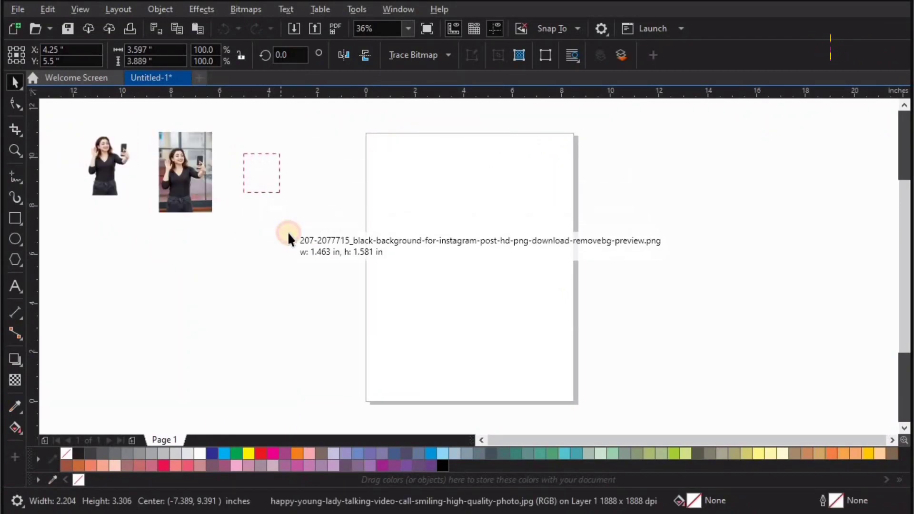
{"action": "left_click_drag", "start_coordinate": [171, 173], "coordinate": [495, 297]}
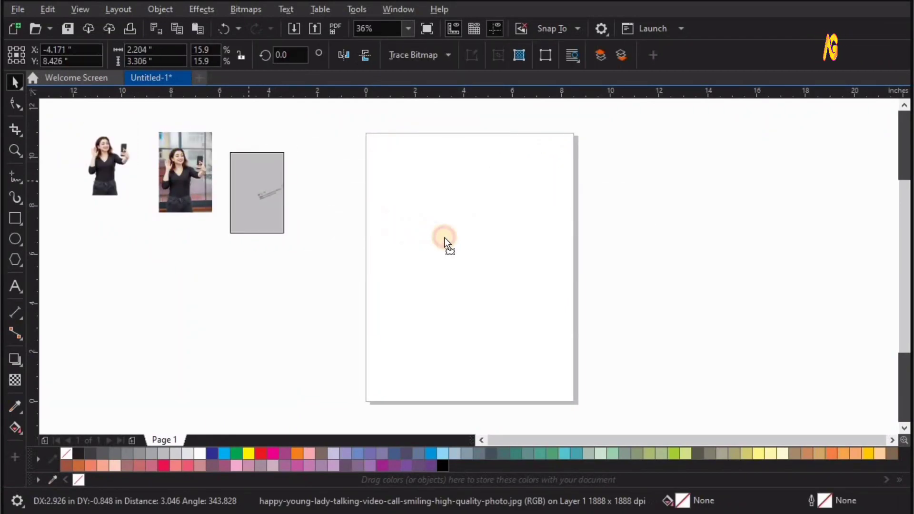
{"action": "left_click_drag", "start_coordinate": [578, 353], "coordinate": [589, 364]}
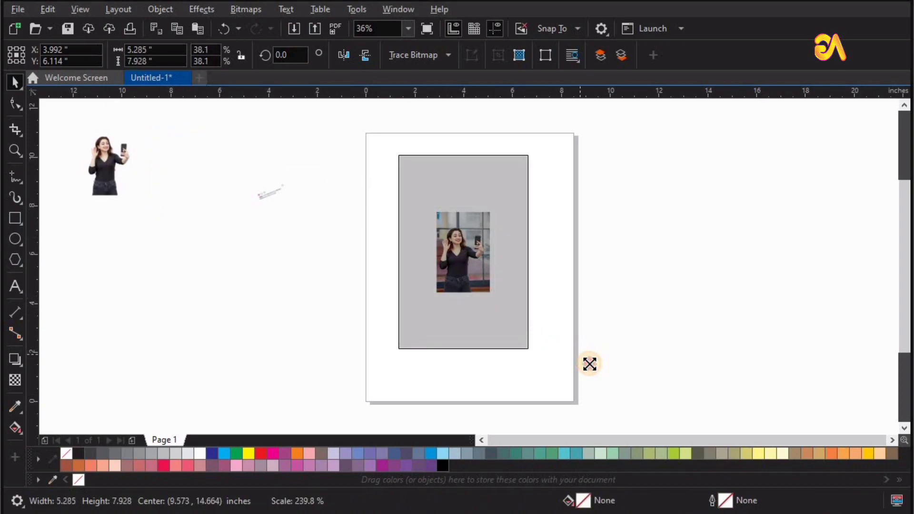
{"action": "left_click_drag", "start_coordinate": [465, 271], "coordinate": [659, 275]}
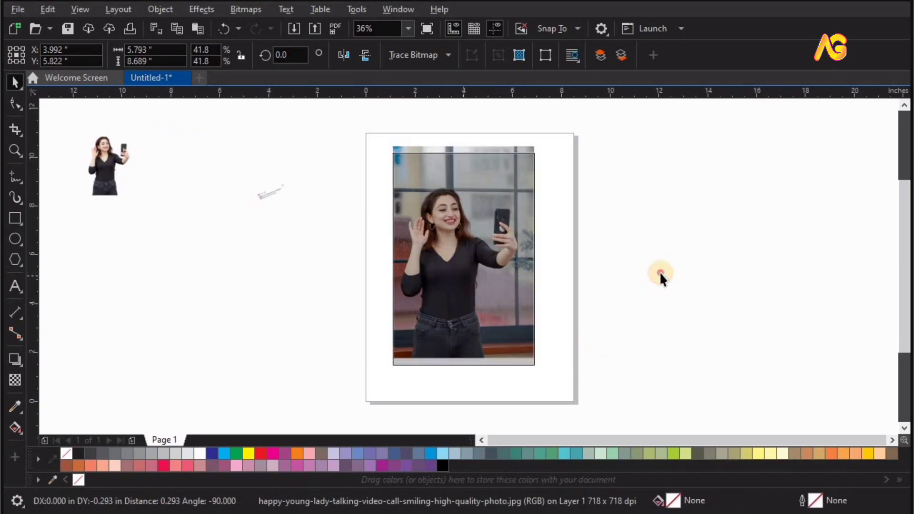
- Enable Snap To Objects, move the cut-out selfie onto the big photo, and zoom in
{"action": "key", "text": "Escape"}
{"action": "left_click", "coordinate": [544, 30]}
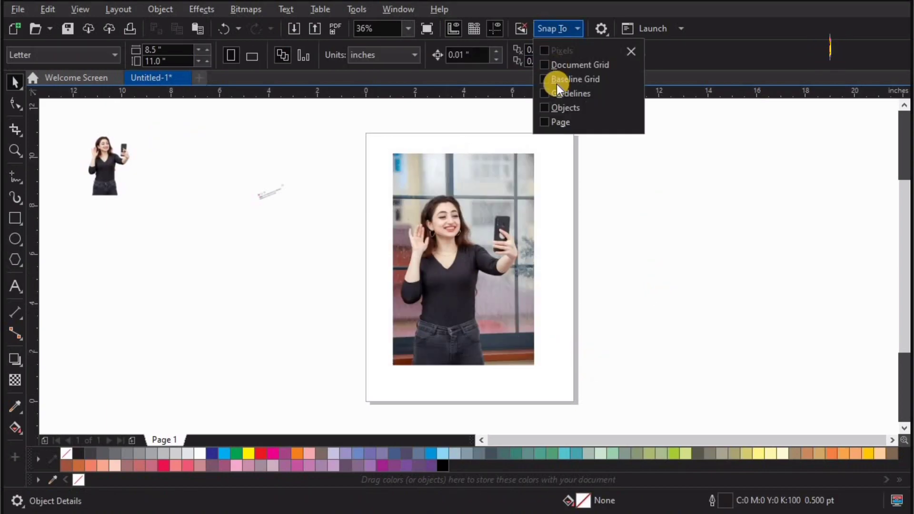
{"action": "left_click", "coordinate": [556, 111]}
{"action": "left_click", "coordinate": [105, 166]}
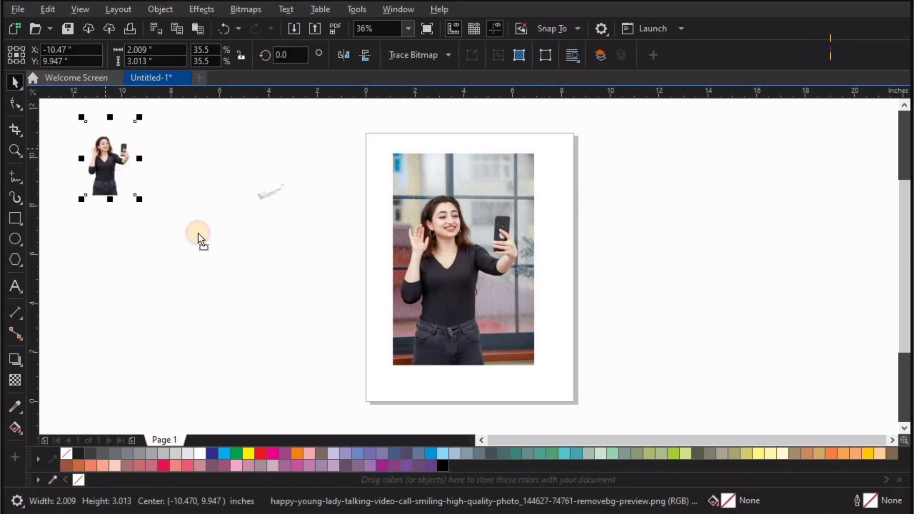
{"action": "left_click_drag", "start_coordinate": [198, 233], "coordinate": [447, 286]}
{"action": "key", "text": "z"}
{"action": "left_click_drag", "start_coordinate": [280, 359], "coordinate": [590, 212]}
{"action": "key", "text": "space"}
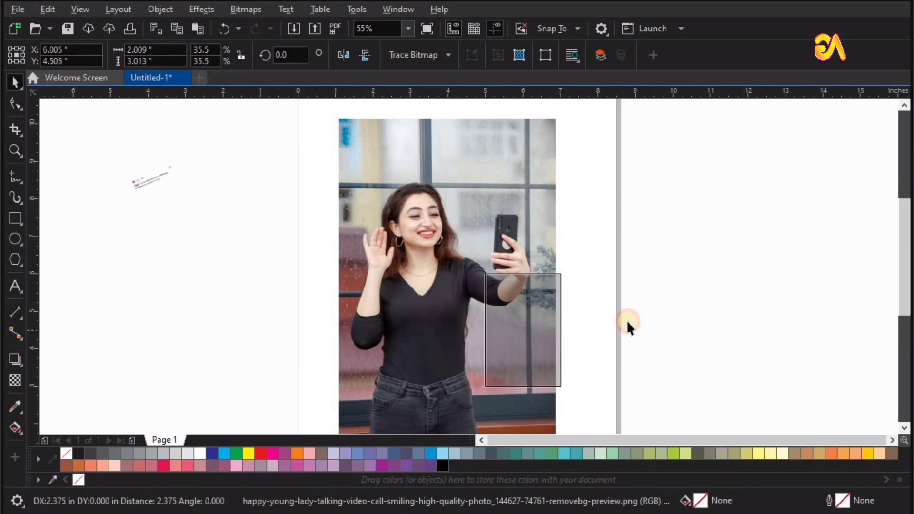
- Bring the cut-out forward one level, snap it to the photo's top-right corner, and scale it to match
{"action": "left_click_drag", "start_coordinate": [509, 333], "coordinate": [626, 320]}
{"action": "right_click", "coordinate": [626, 320]}
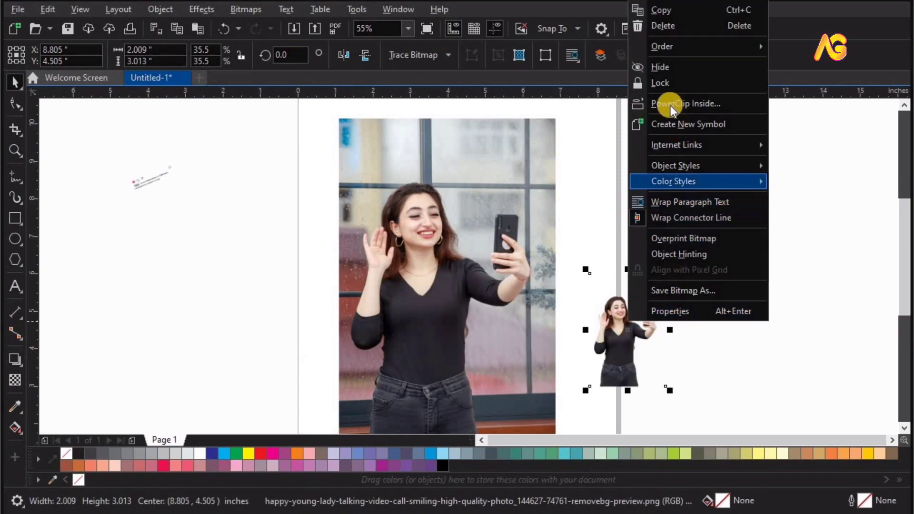
{"action": "mouse_move", "coordinate": [698, 46]}
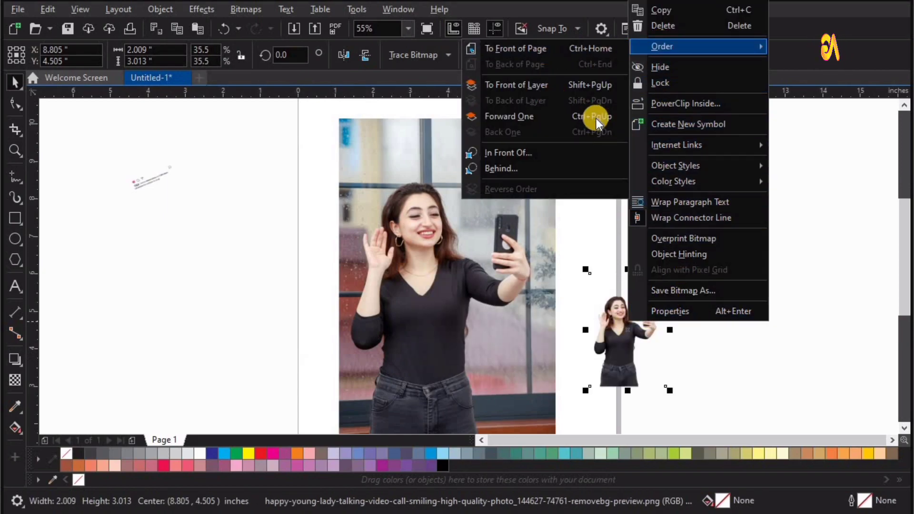
{"action": "left_click", "coordinate": [599, 116]}
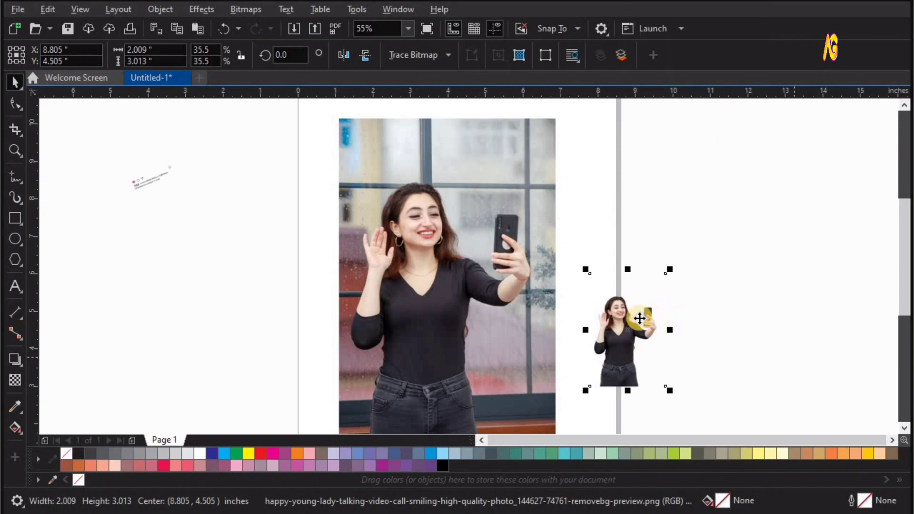
{"action": "mouse_move", "coordinate": [618, 324]}
{"action": "left_mouse_down"}
{"action": "mouse_move", "coordinate": [469, 287]}
{"action": "mouse_move", "coordinate": [536, 147]}
{"action": "left_mouse_up"}
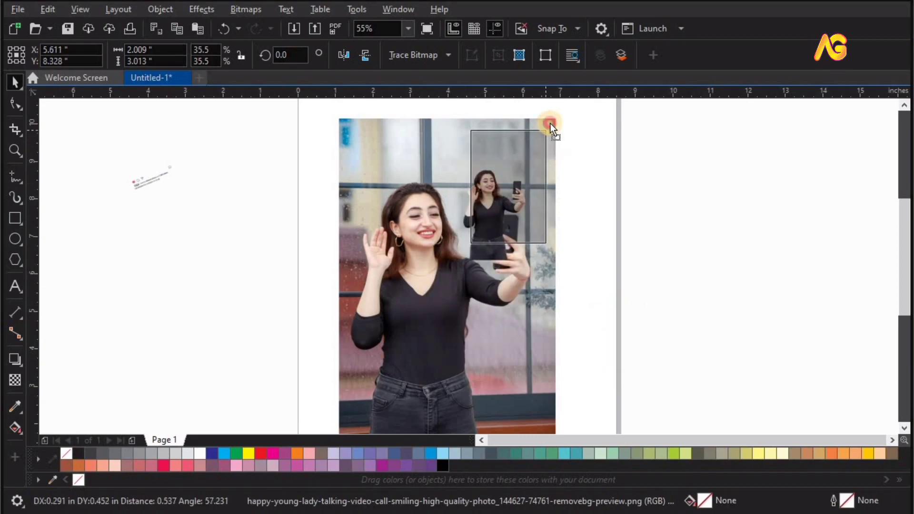
{"action": "left_click_drag", "start_coordinate": [546, 131], "coordinate": [552, 118]}
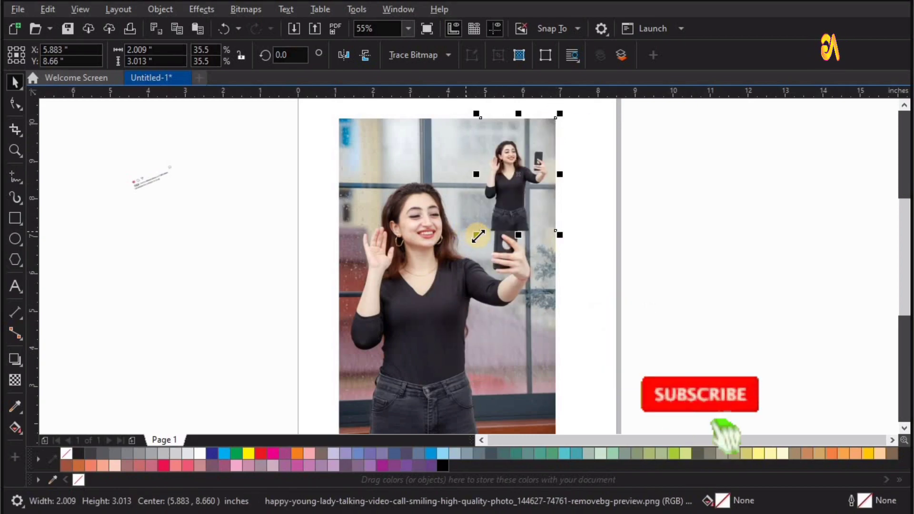
{"action": "left_click_drag", "start_coordinate": [476, 234], "coordinate": [351, 428]}
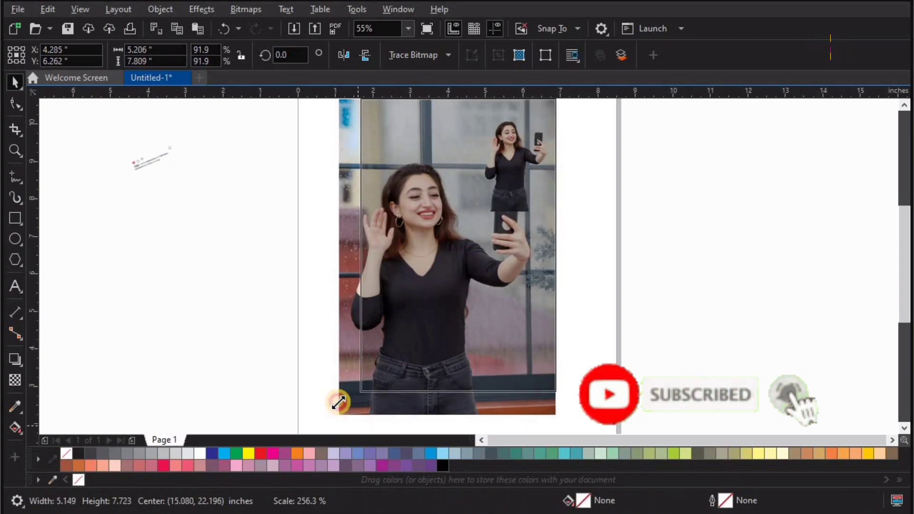
{"action": "left_click_drag", "start_coordinate": [351, 428], "coordinate": [331, 401]}
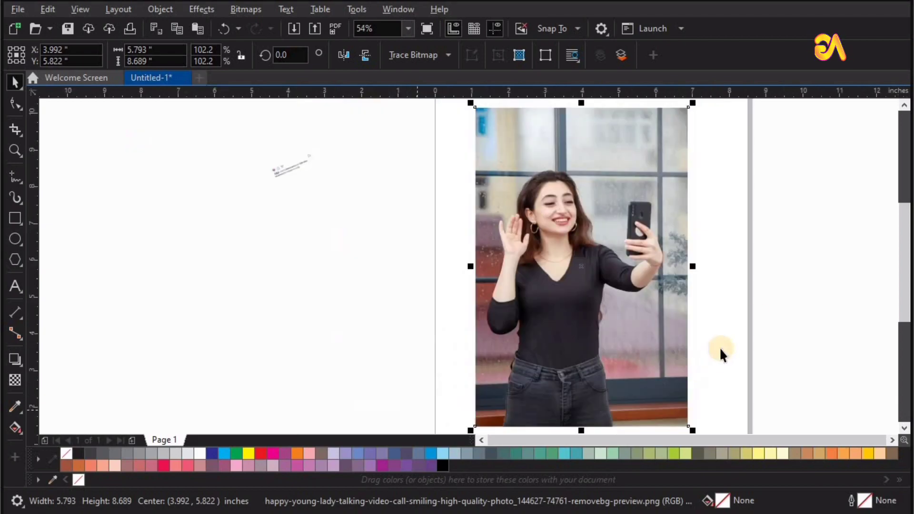
- Bring the Instagram frame forward one level, enlarge it, and move it onto the woman's face
{"action": "left_click", "coordinate": [286, 167]}
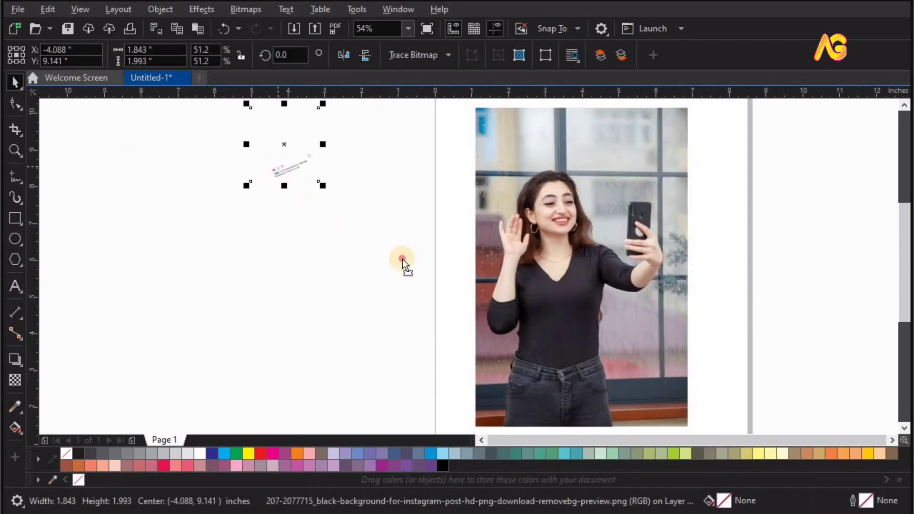
{"action": "mouse_move", "coordinate": [285, 169]}
{"action": "left_mouse_down"}
{"action": "mouse_move", "coordinate": [538, 271]}
{"action": "mouse_move", "coordinate": [543, 245]}
{"action": "mouse_move", "coordinate": [386, 239]}
{"action": "left_mouse_up"}
{"action": "right_click", "coordinate": [386, 239]}
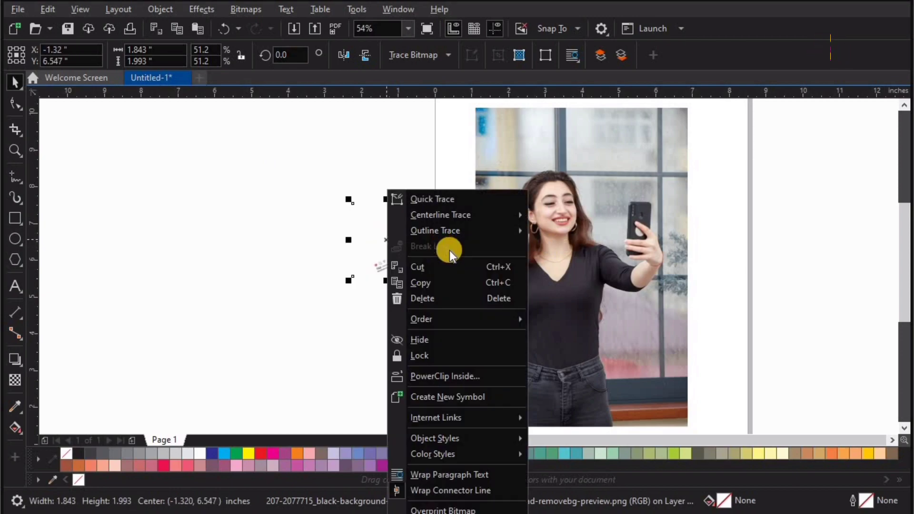
{"action": "mouse_move", "coordinate": [457, 319]}
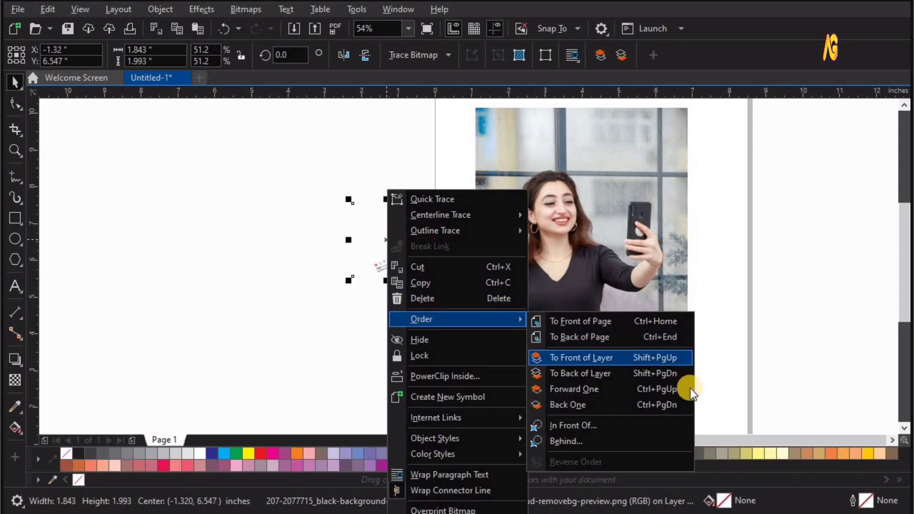
{"action": "left_click", "coordinate": [689, 388]}
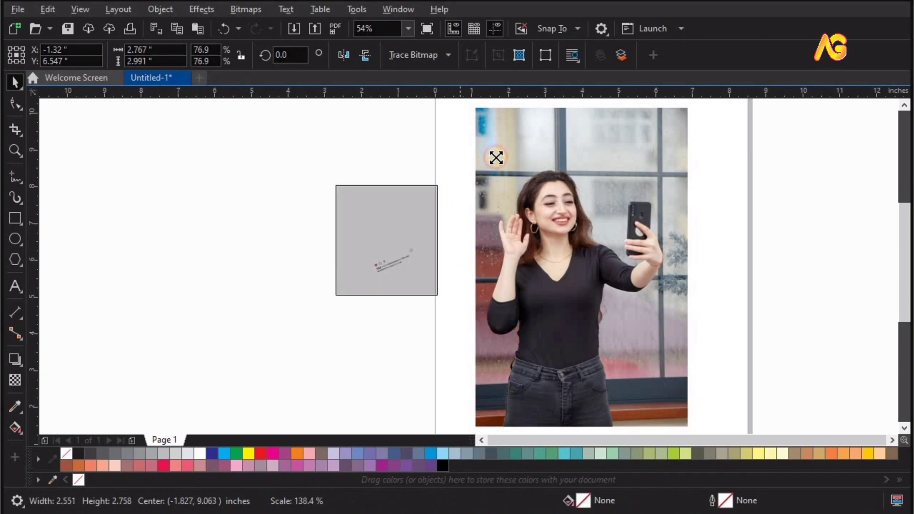
{"action": "left_click_drag", "start_coordinate": [454, 184], "coordinate": [489, 144]}
{"action": "left_click_drag", "start_coordinate": [406, 293], "coordinate": [555, 295]}
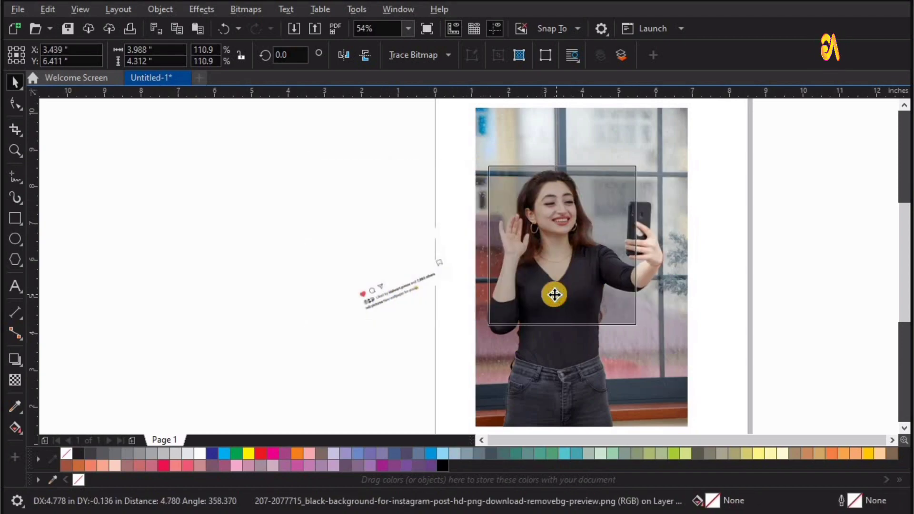
- Turn off Snap To Objects, zoom in on the framed photo, and show the frame's rotation handles
{"action": "left_click", "coordinate": [550, 33]}
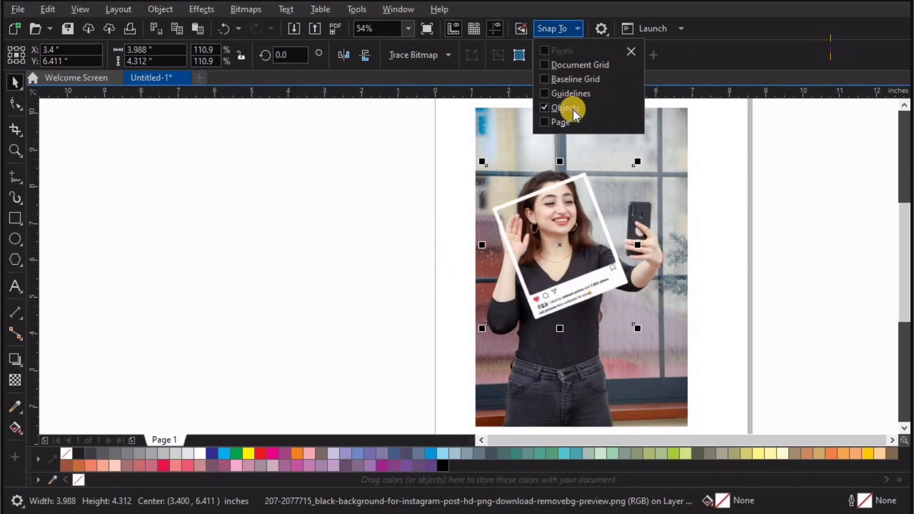
{"action": "left_click", "coordinate": [756, 257]}
{"action": "left_click_drag", "start_coordinate": [468, 323], "coordinate": [367, 323]}
{"action": "key", "text": "z"}
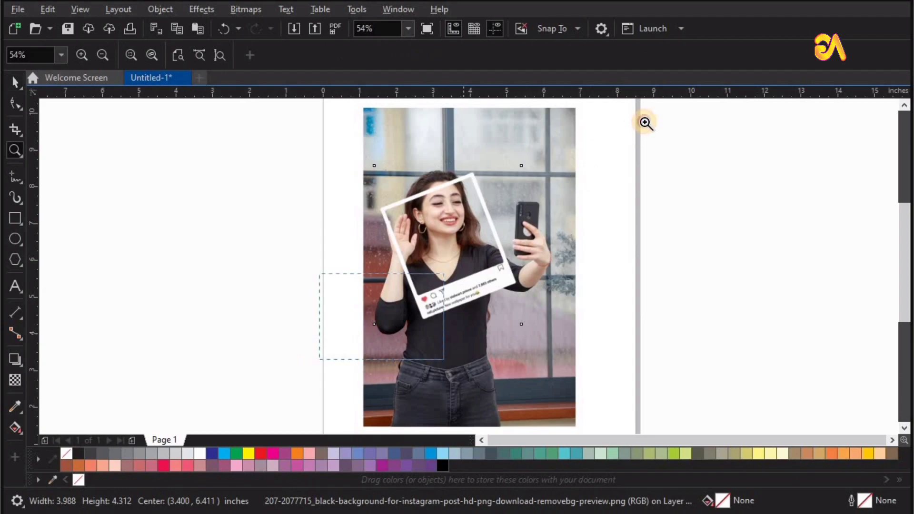
{"action": "left_click", "coordinate": [469, 329]}
{"action": "key", "text": "space"}
{"action": "left_click", "coordinate": [370, 189]}
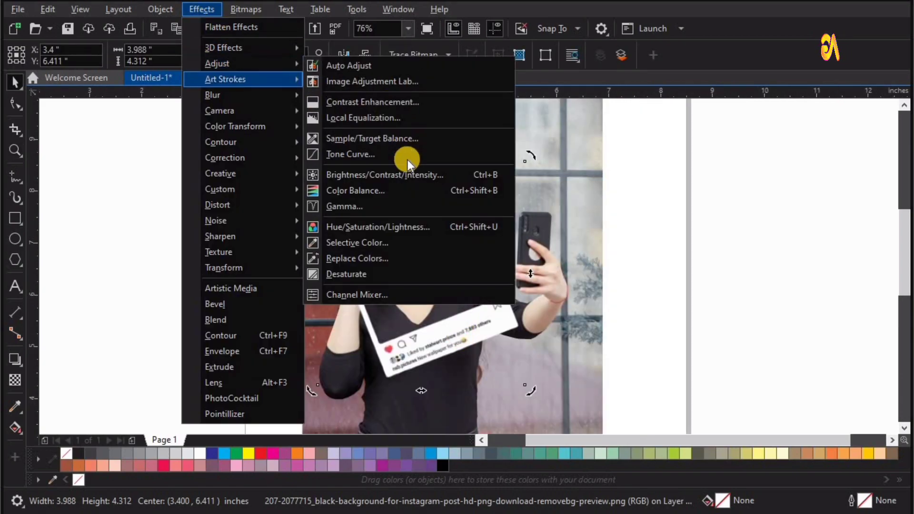
- Adjust the Instagram frame's saturation using Hue/Saturation/Lightness
{"action": "left_click", "coordinate": [392, 226]}
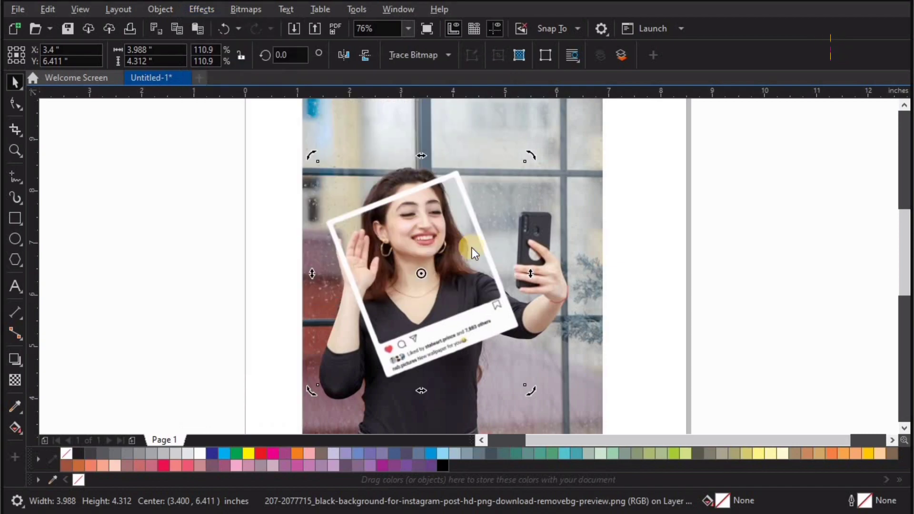
{"action": "left_click_drag", "start_coordinate": [588, 122], "coordinate": [807, 80]}
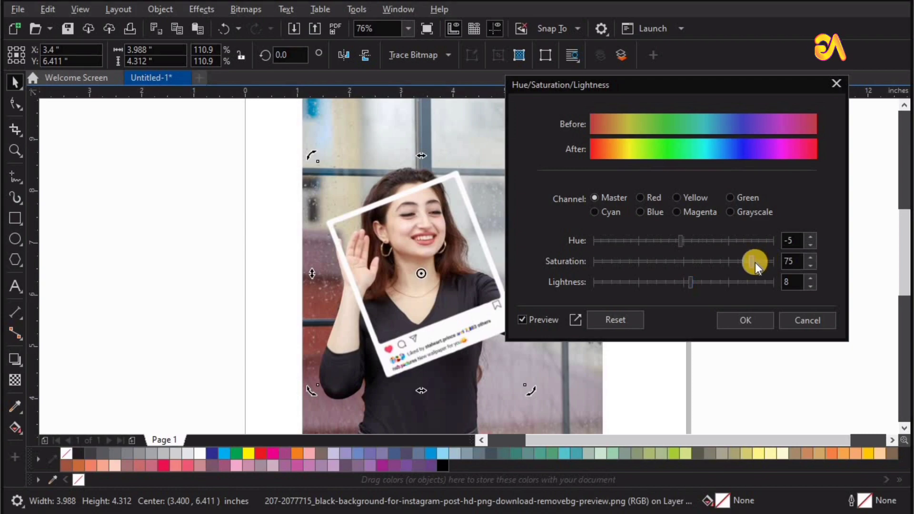
{"action": "mouse_move", "coordinate": [752, 261]}
{"action": "left_mouse_down"}
{"action": "mouse_move", "coordinate": [683, 266]}
{"action": "mouse_move", "coordinate": [739, 261]}
{"action": "left_mouse_up"}
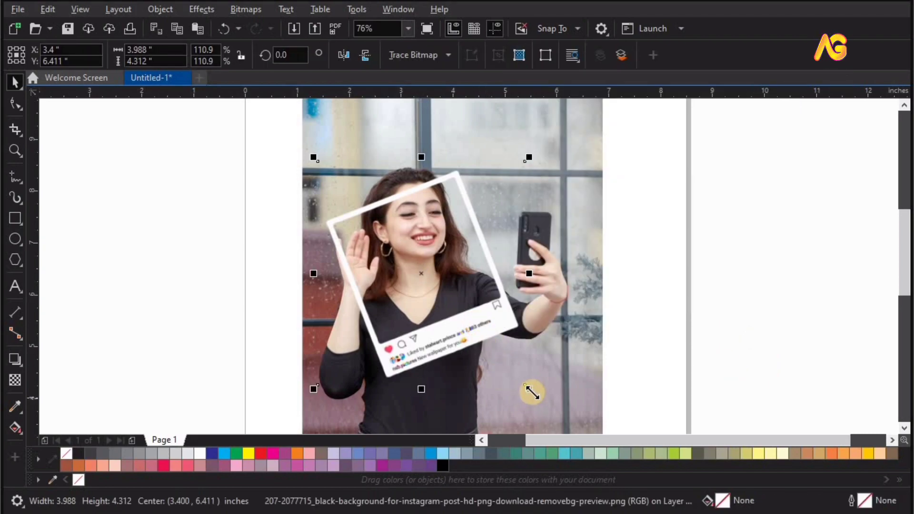
- Enlarge the Instagram frame slightly and move it lower on the photo
{"action": "left_click_drag", "start_coordinate": [546, 406], "coordinate": [549, 405]}
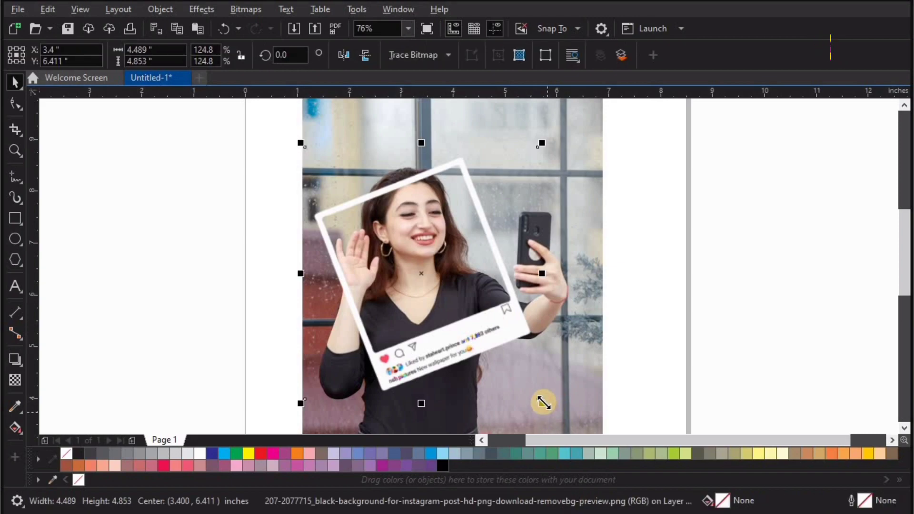
{"action": "left_click_drag", "start_coordinate": [552, 413], "coordinate": [559, 420]}
{"action": "key", "text": "z"}
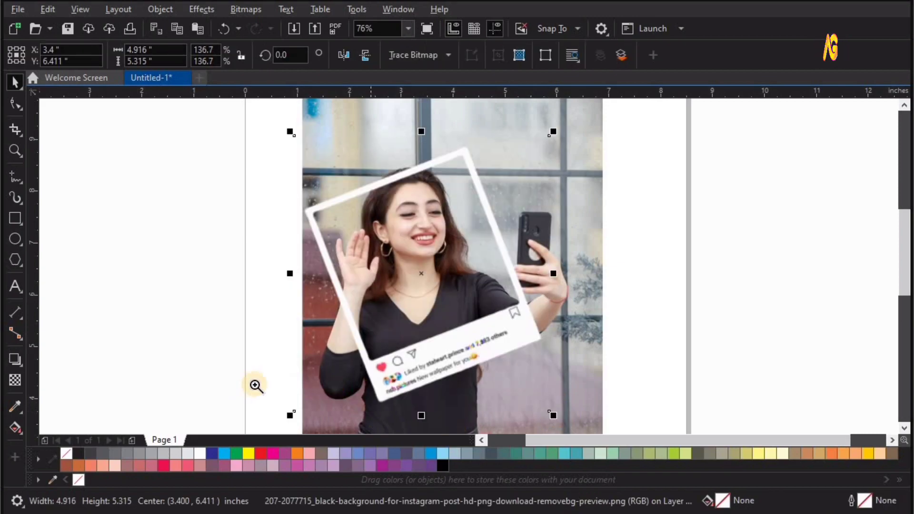
{"action": "scroll", "coordinate": [448, 281], "scroll_direction": "up", "scroll_amount": 1}
{"action": "key", "text": "space"}
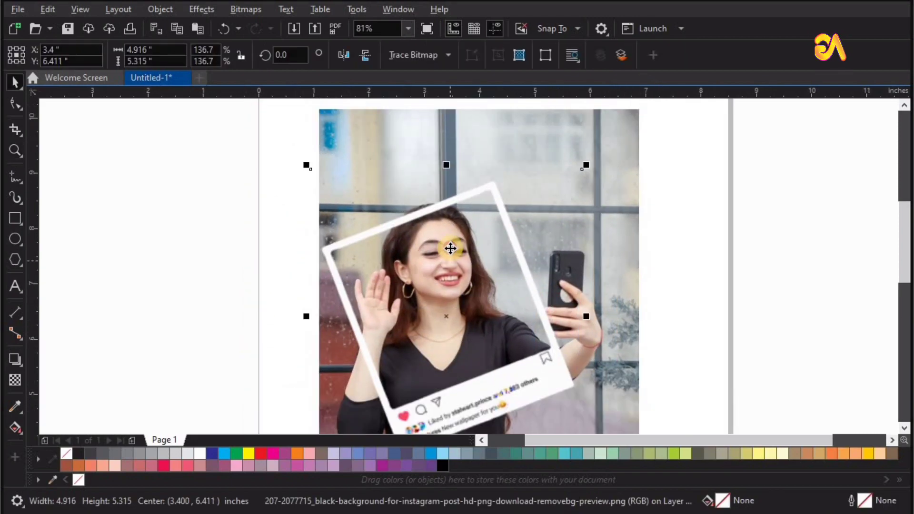
{"action": "left_click_drag", "start_coordinate": [450, 259], "coordinate": [452, 277]}
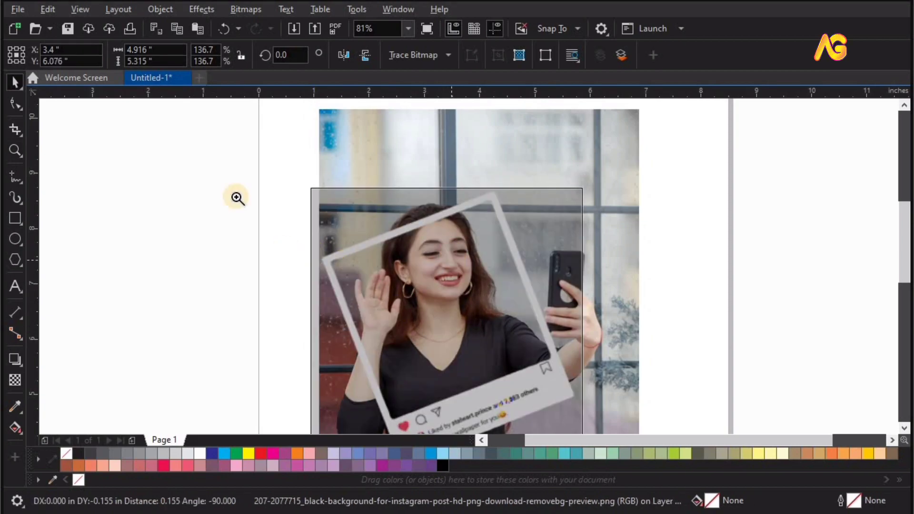
- Move the Instagram frame further down and enlarge it a little more
{"action": "key", "text": "z"}
{"action": "scroll", "coordinate": [619, 419], "scroll_direction": "down", "scroll_amount": 1}
{"action": "key", "text": "space"}
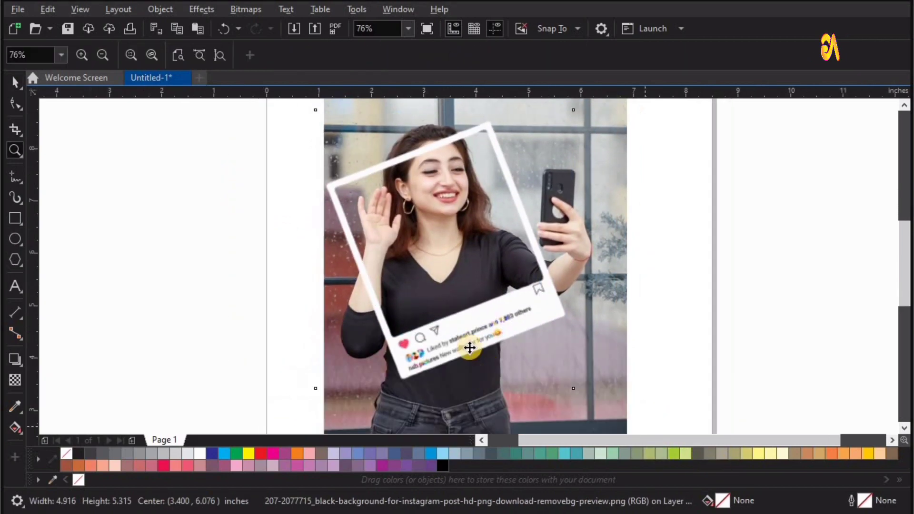
{"action": "left_click", "coordinate": [469, 368]}
{"action": "left_click_drag", "start_coordinate": [469, 346], "coordinate": [470, 369]}
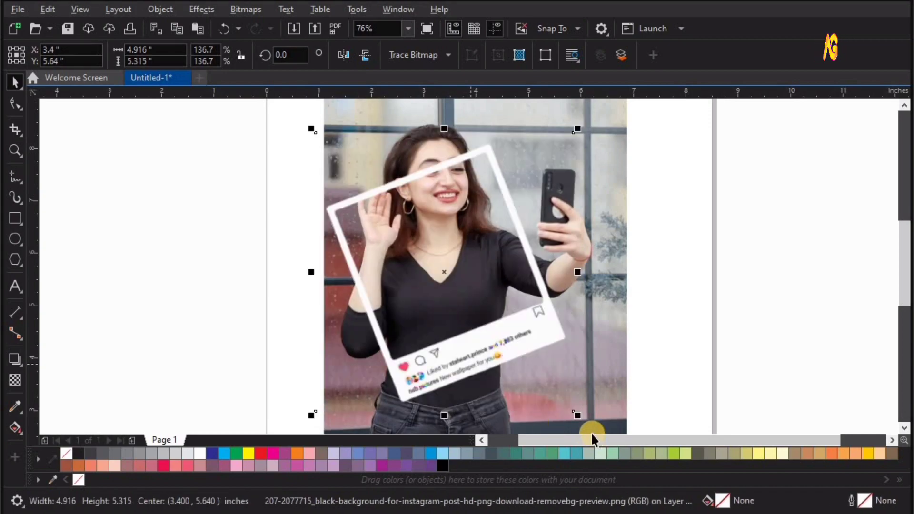
{"action": "left_click_drag", "start_coordinate": [584, 419], "coordinate": [588, 423]}
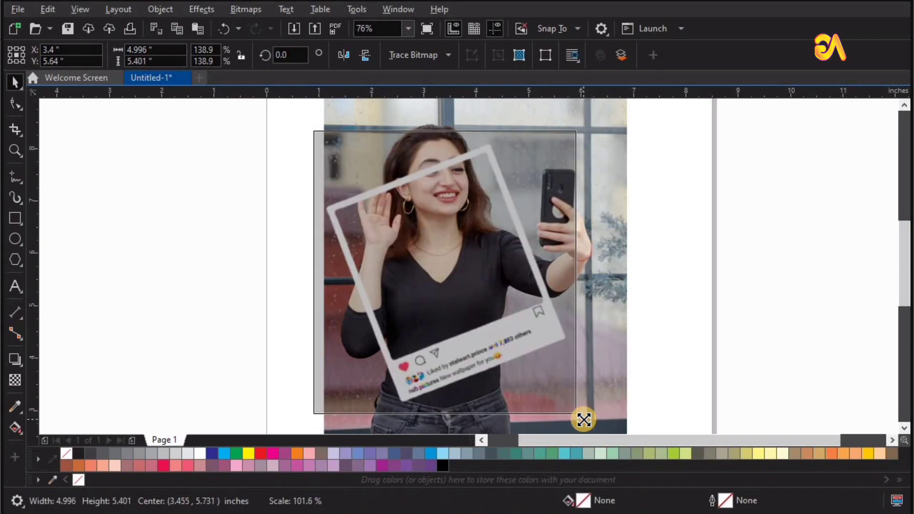
{"action": "scroll", "coordinate": [566, 376], "scroll_direction": "down", "scroll_amount": 3}
{"action": "scroll", "coordinate": [775, 430], "scroll_direction": "up", "scroll_amount": 1}
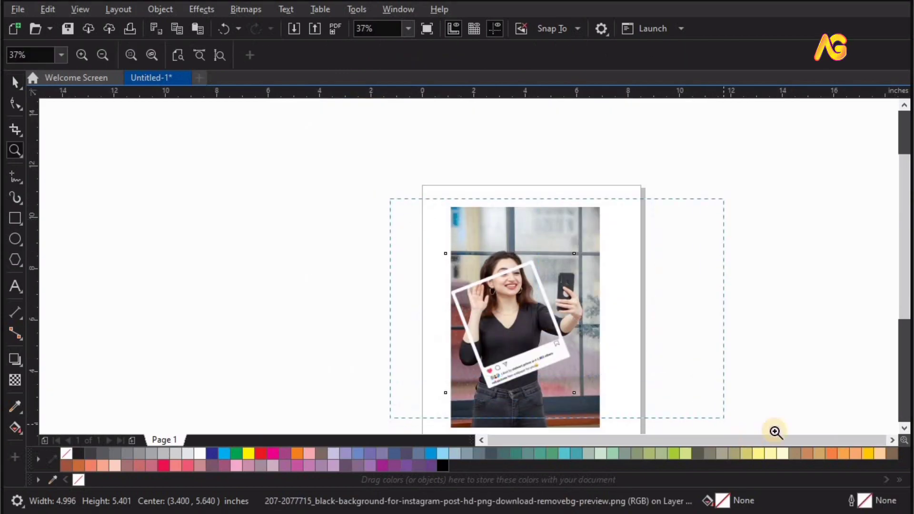
- Lay the background-removed cutout exactly over the photo and order it in front of the frame
{"action": "left_click", "coordinate": [612, 153]}
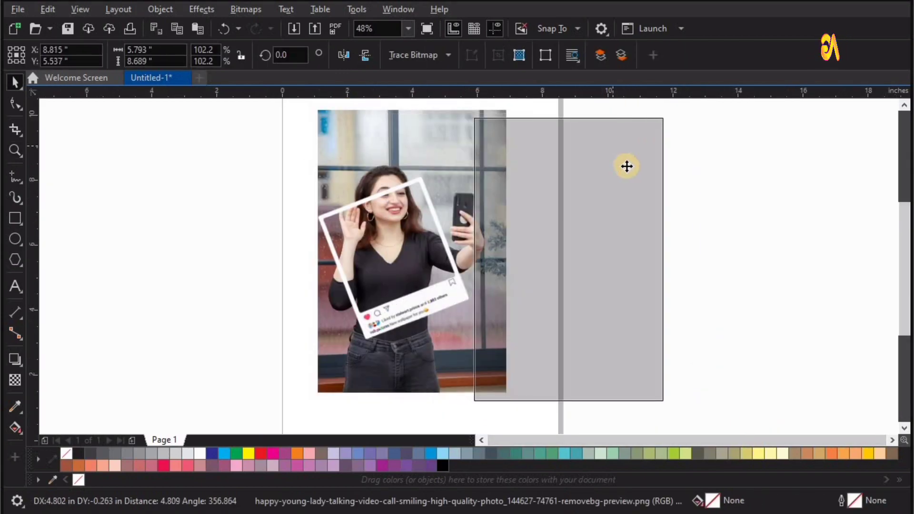
{"action": "left_click_drag", "start_coordinate": [606, 187], "coordinate": [458, 147]}
{"action": "right_click", "coordinate": [460, 147]}
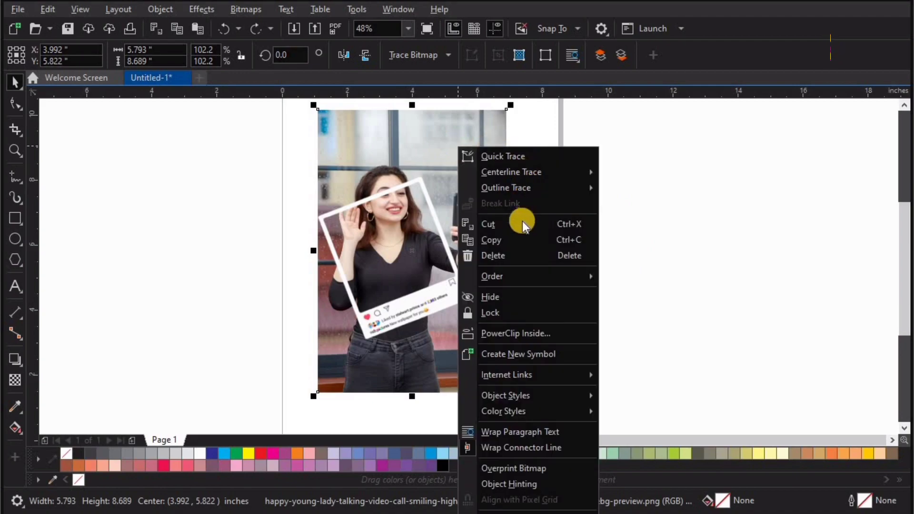
{"action": "mouse_move", "coordinate": [527, 276]}
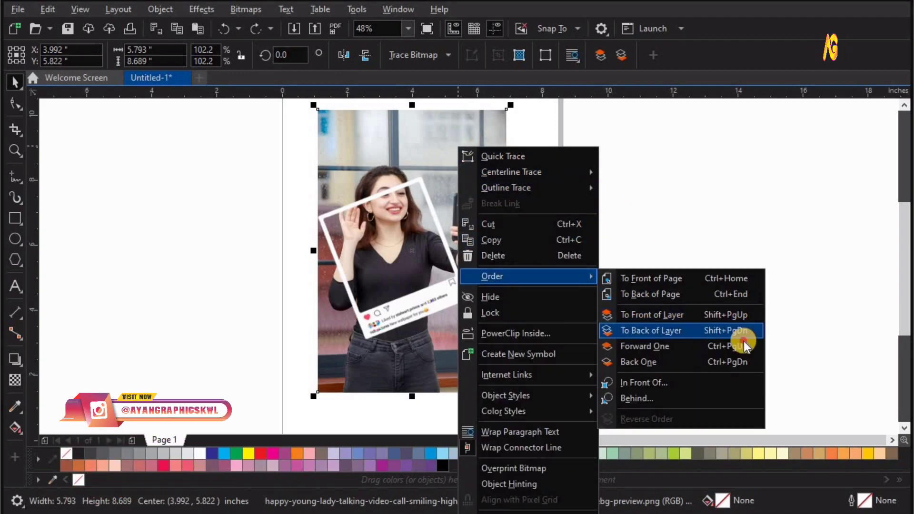
{"action": "left_click", "coordinate": [741, 343]}
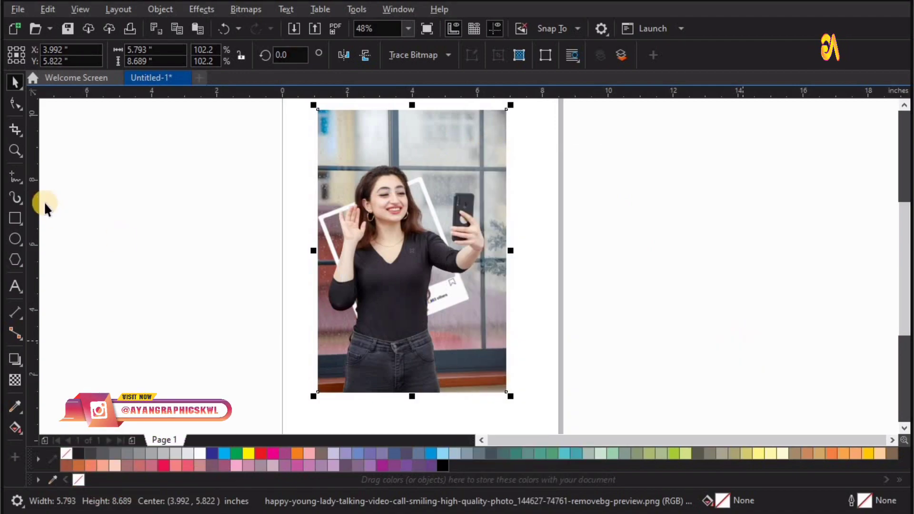
- Pull the cutout's bottom nodes up to the caption card and zoom in on the frame's lower area
{"action": "left_click", "coordinate": [16, 107]}
{"action": "mouse_move", "coordinate": [535, 416]}
{"action": "left_mouse_down"}
{"action": "mouse_move", "coordinate": [290, 378]}
{"action": "mouse_move", "coordinate": [322, 281]}
{"action": "left_mouse_up"}
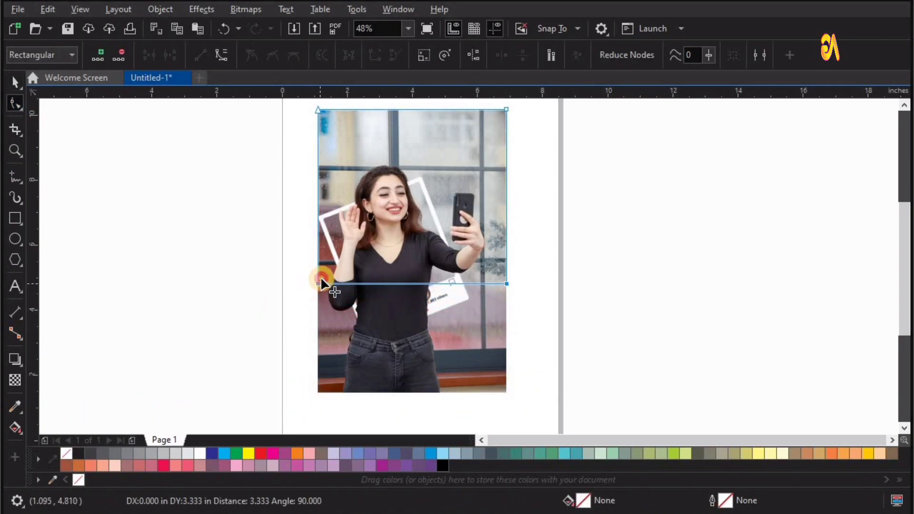
{"action": "key", "text": "z"}
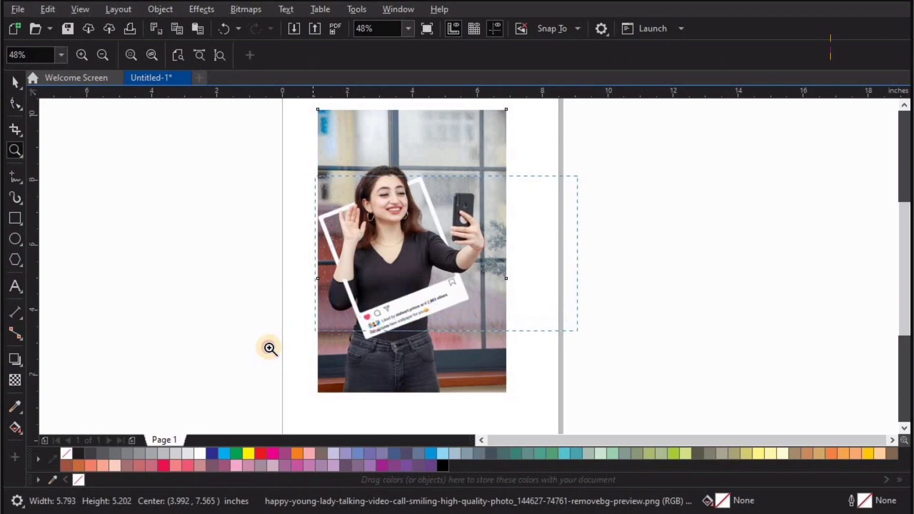
{"action": "left_click_drag", "start_coordinate": [302, 344], "coordinate": [302, 345]}
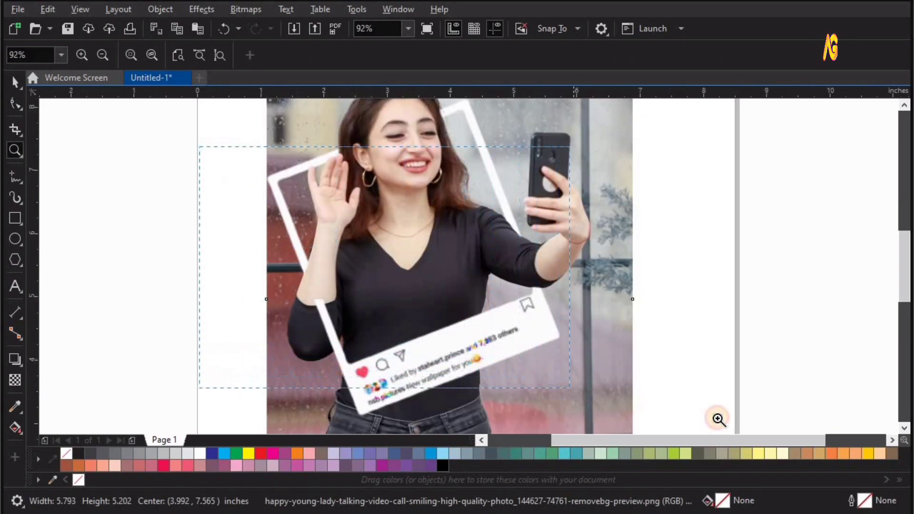
{"action": "left_click_drag", "start_coordinate": [558, 385], "coordinate": [733, 426]}
{"action": "key", "text": "space"}
- Add nodes on the cutout's edges and drag one down around the waving arm
{"action": "left_click", "coordinate": [14, 106]}
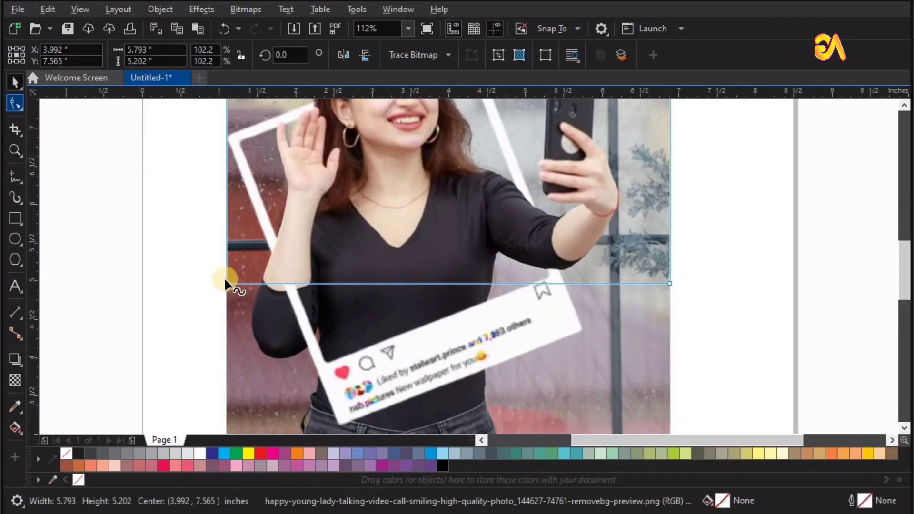
{"action": "double_click", "coordinate": [227, 130]}
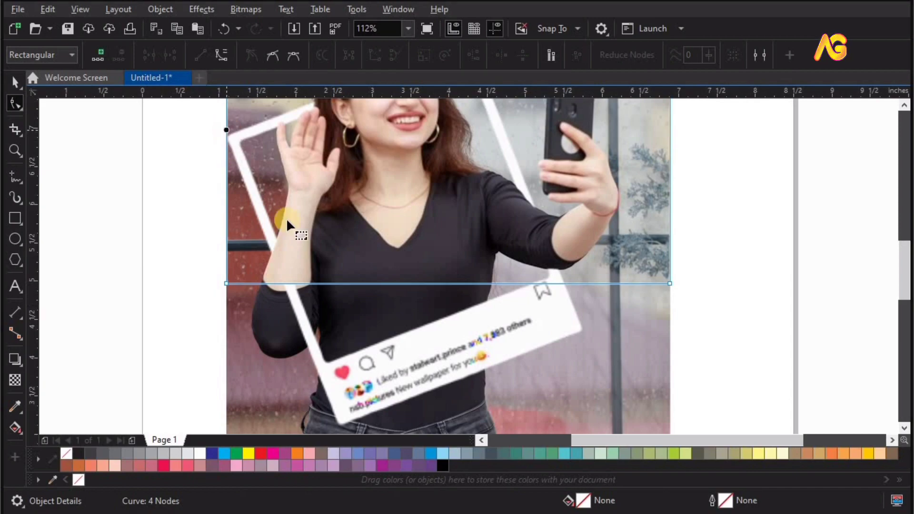
{"action": "double_click", "coordinate": [394, 284]}
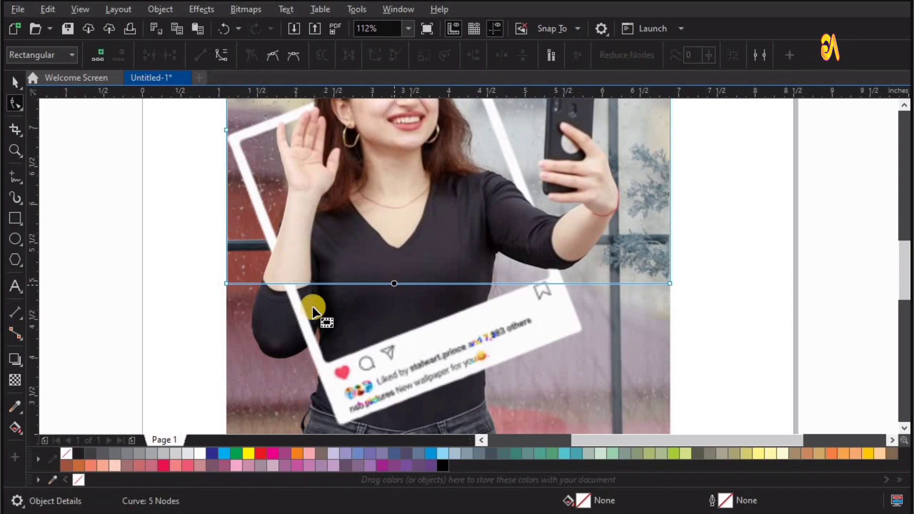
{"action": "left_click_drag", "start_coordinate": [225, 284], "coordinate": [241, 398]}
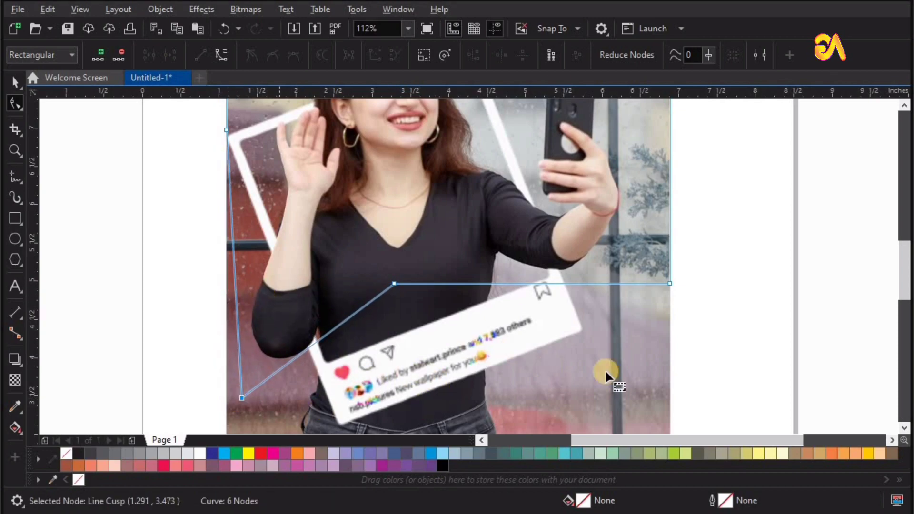
{"action": "key", "text": "space"}
- Zoom in to check the torso and caption card overlap, then zoom back out
{"action": "key", "text": "Escape"}
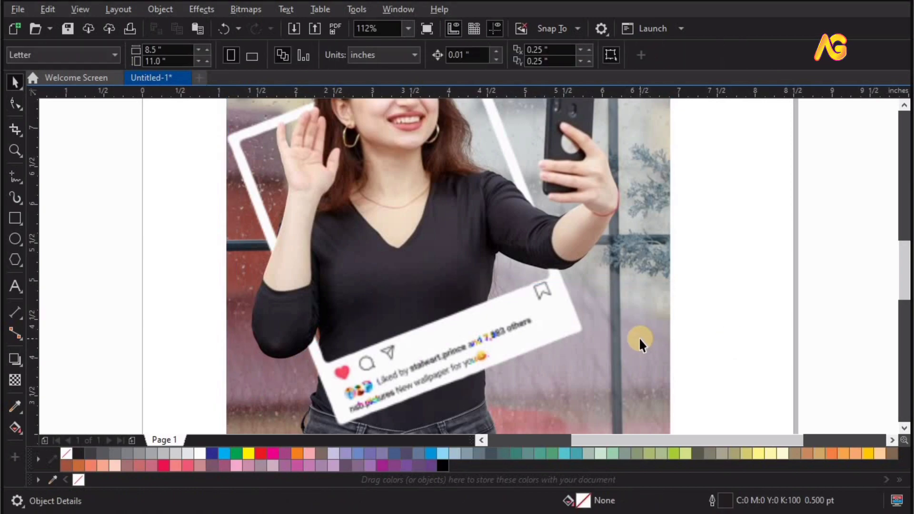
{"action": "key", "text": "F4"}
{"action": "key", "text": "z"}
{"action": "left_click", "coordinate": [439, 368]}
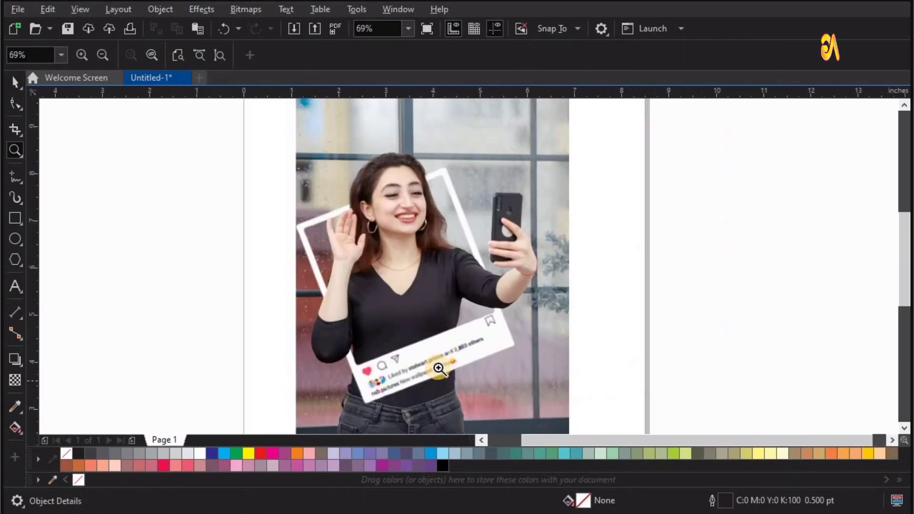
{"action": "left_click_drag", "start_coordinate": [331, 364], "coordinate": [362, 326]}
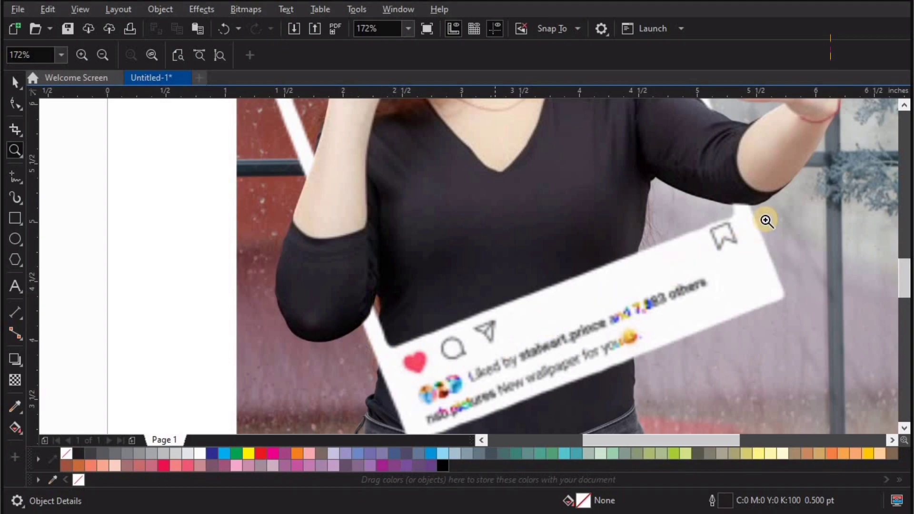
{"action": "right_click", "coordinate": [645, 333]}
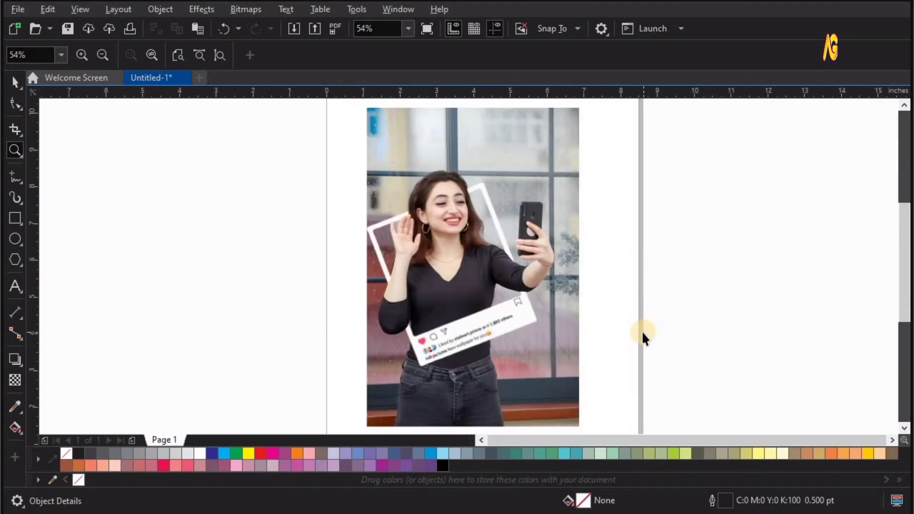
{"action": "key", "text": "space"}
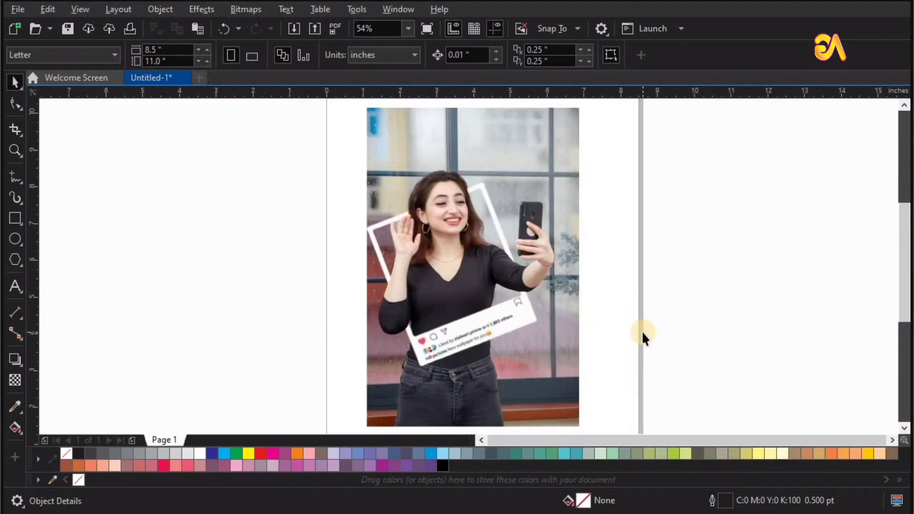
- Import the background-removed and original finger-on-lips photos
{"action": "left_click", "coordinate": [18, 9]}
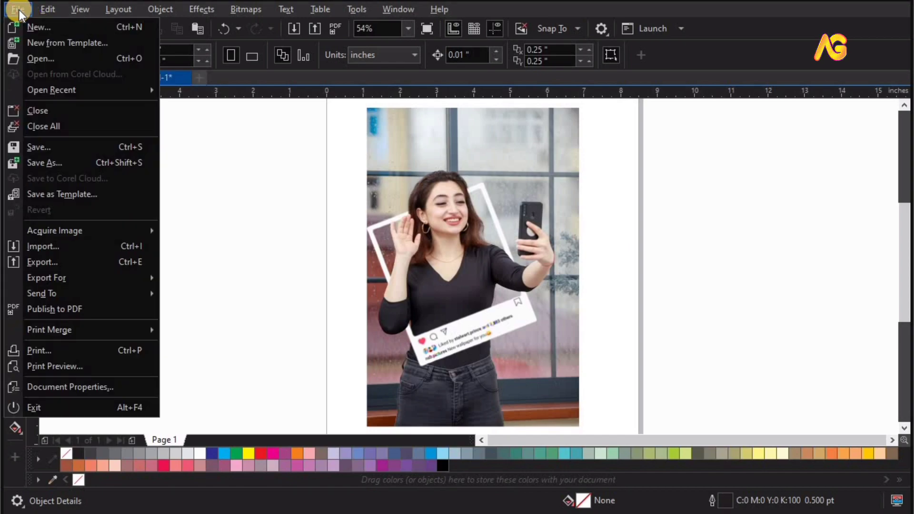
{"action": "left_click", "coordinate": [47, 246]}
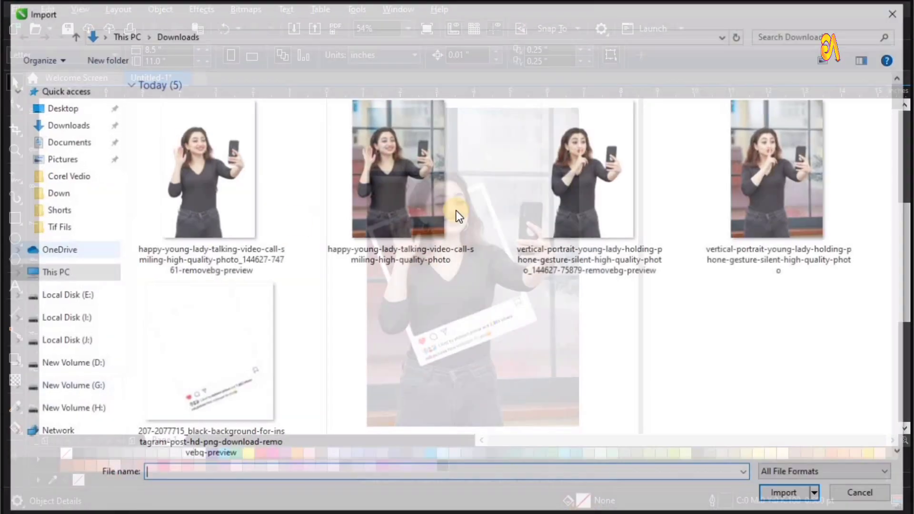
{"action": "left_click", "coordinate": [596, 168]}
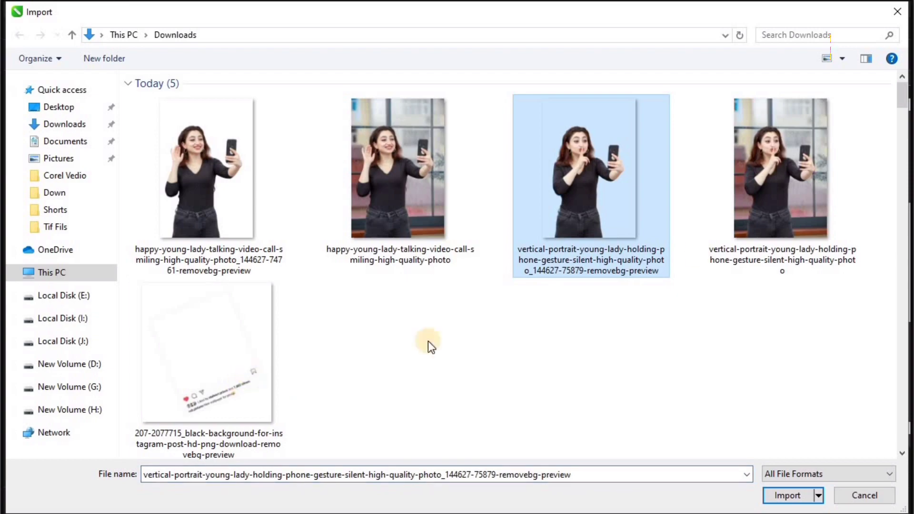
{"action": "left_click", "coordinate": [773, 199], "text": "ctrl"}
{"action": "left_click", "coordinate": [780, 495]}
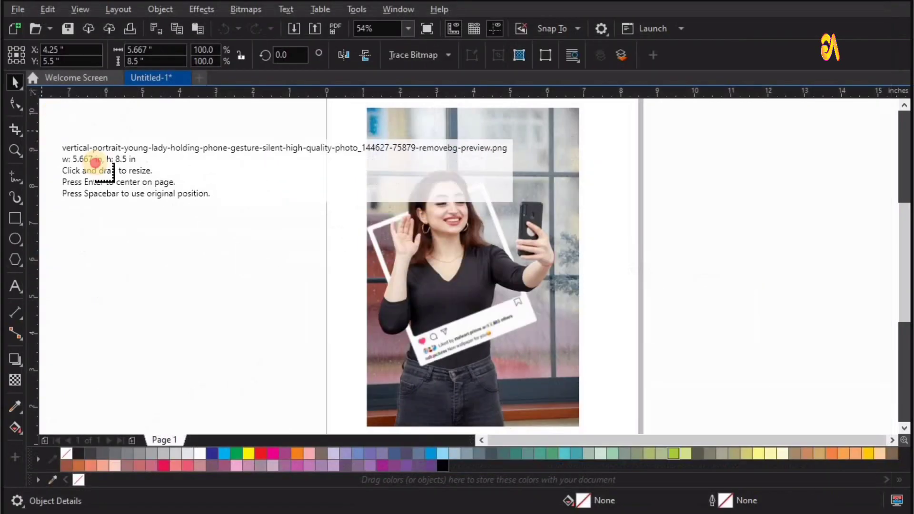
- Place the finger-on-lips cutout and full photo to the left of the page
{"action": "left_click_drag", "start_coordinate": [96, 162], "coordinate": [62, 133]}
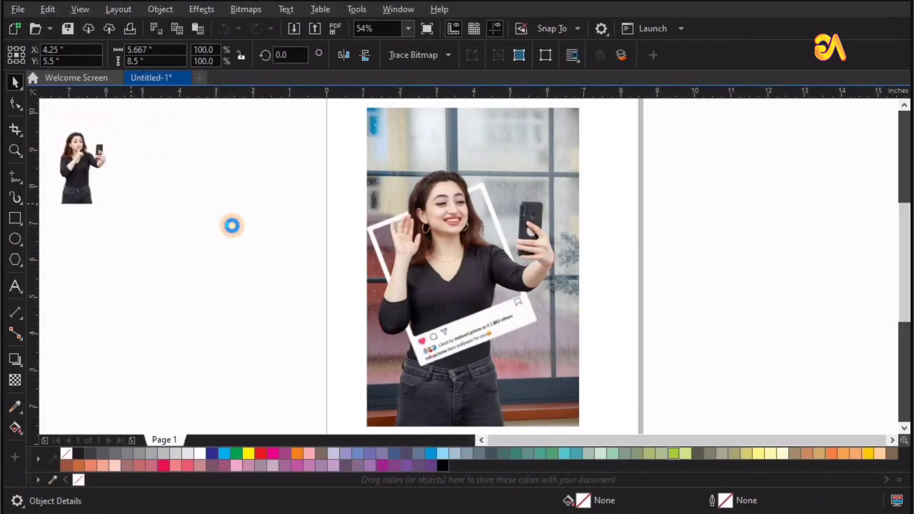
{"action": "left_click_drag", "start_coordinate": [152, 119], "coordinate": [233, 224]}
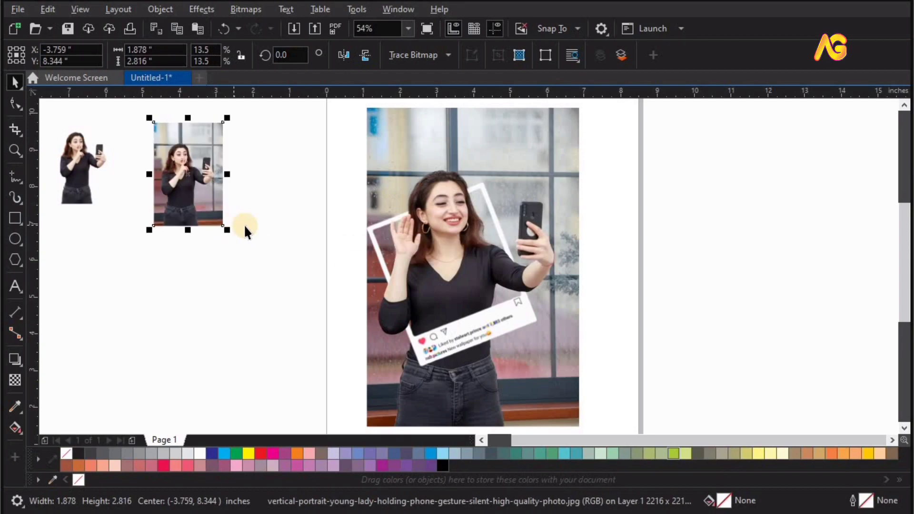
{"action": "scroll", "coordinate": [428, 269], "scroll_direction": "left", "scroll_amount": 3}
{"action": "left_click_drag", "start_coordinate": [350, 177], "coordinate": [153, 175]}
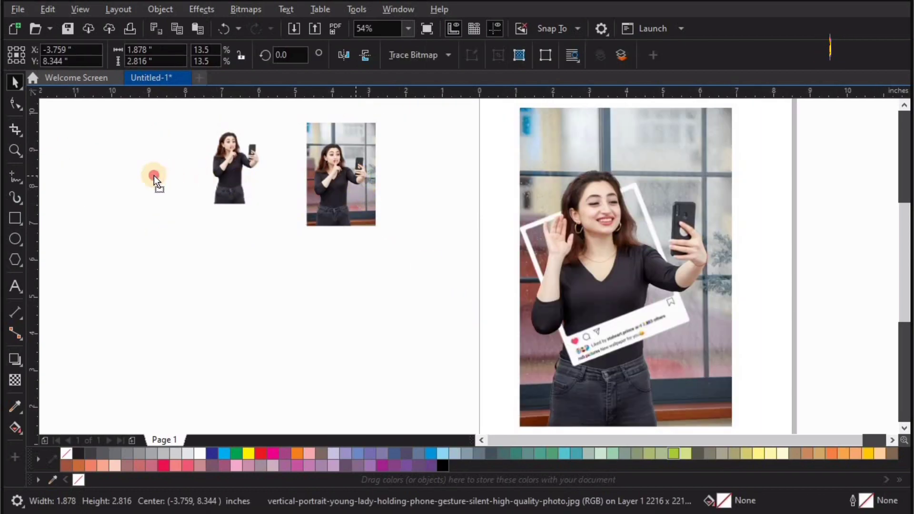
{"action": "left_click", "coordinate": [226, 152]}
{"action": "left_click_drag", "start_coordinate": [227, 152], "coordinate": [202, 152]}
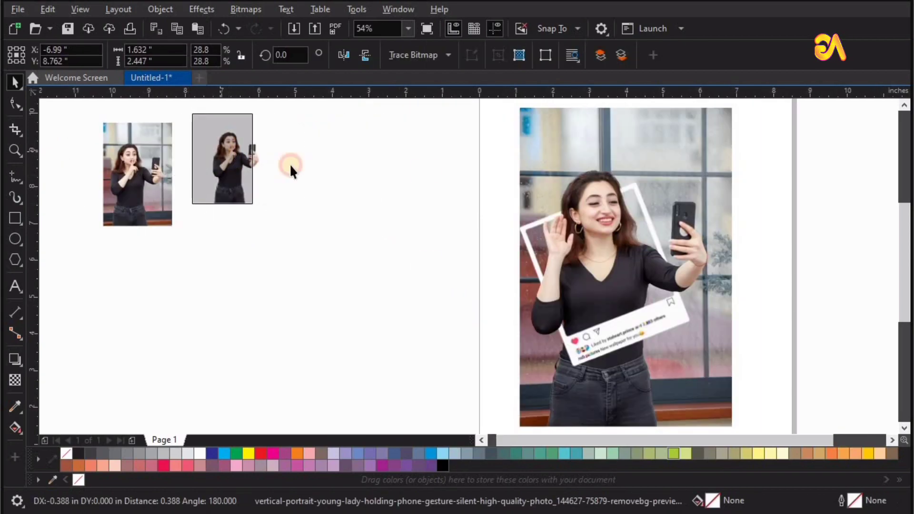
{"action": "left_click", "coordinate": [529, 116]}
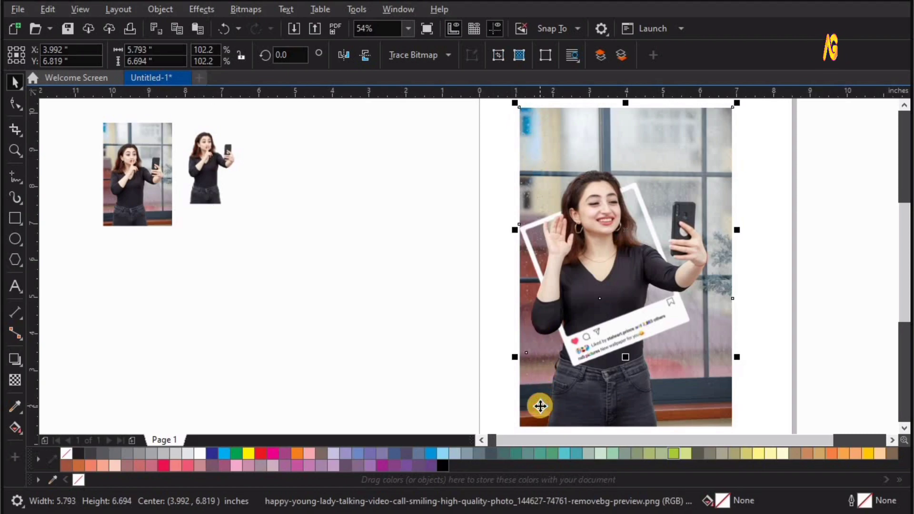
{"action": "left_click", "coordinate": [546, 397]}
- Scale the second photo up, centre it, and match the first photo's height
{"action": "left_click", "coordinate": [157, 223]}
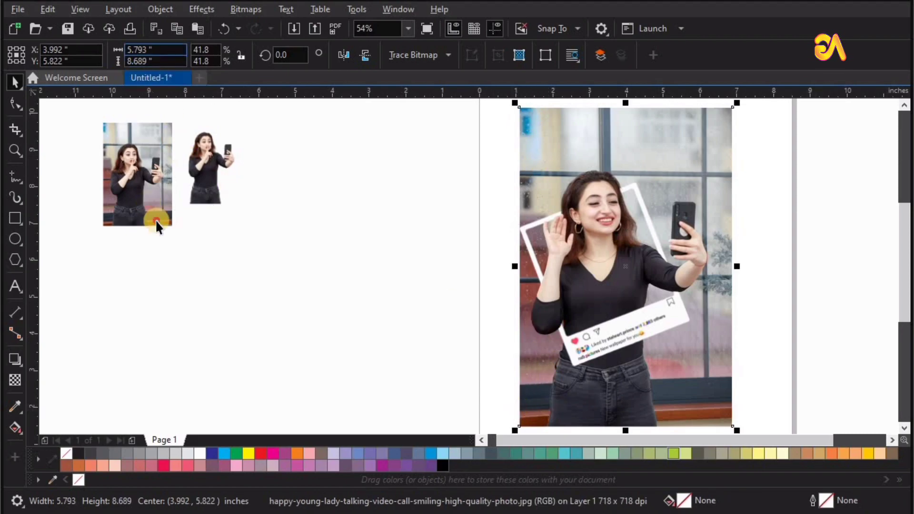
{"action": "left_click_drag", "start_coordinate": [174, 232], "coordinate": [329, 284]}
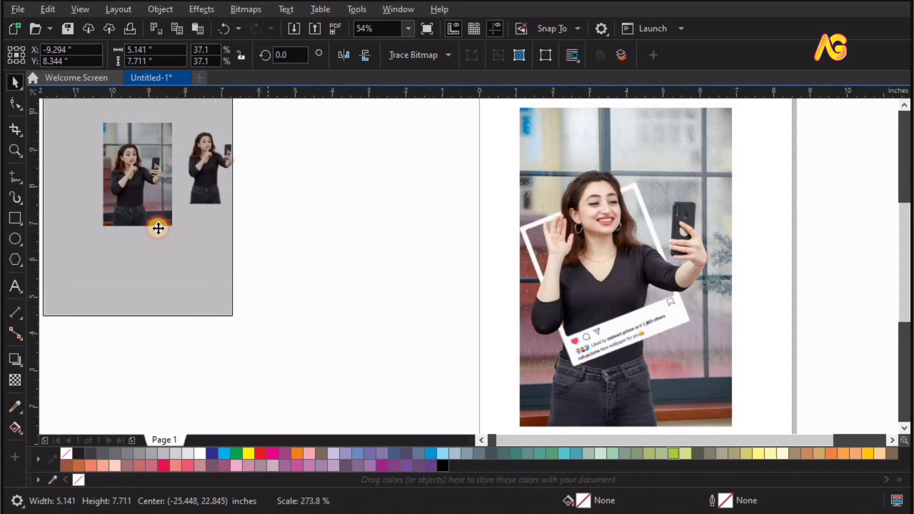
{"action": "left_click_drag", "start_coordinate": [330, 284], "coordinate": [372, 266]}
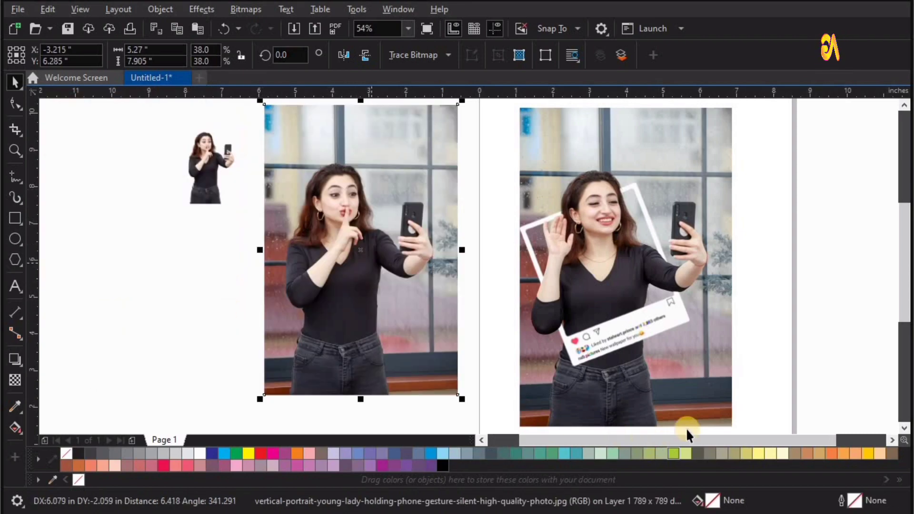
{"action": "left_click", "coordinate": [698, 417], "text": "shift"}
{"action": "left_click", "coordinate": [347, 382]}
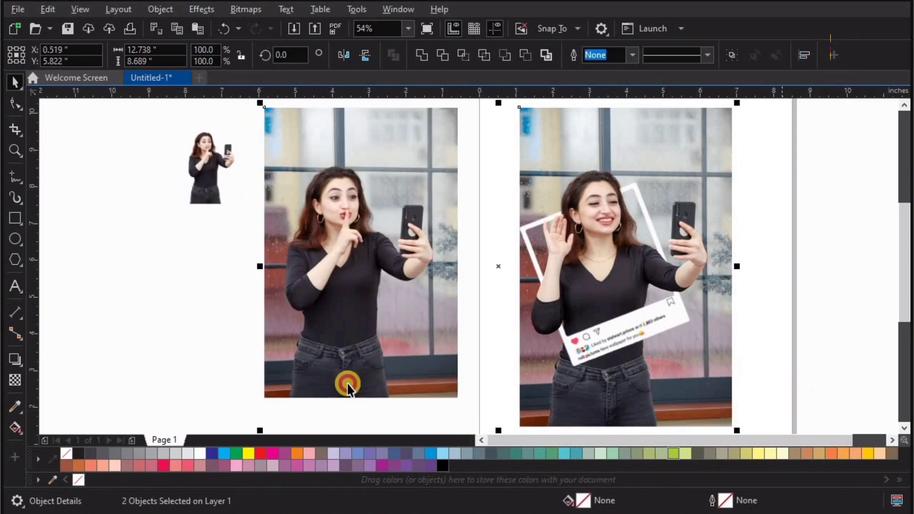
{"action": "mouse_move", "coordinate": [260, 403]}
{"action": "left_mouse_down"}
{"action": "mouse_move", "coordinate": [228, 399]}
{"action": "mouse_move", "coordinate": [172, 363]}
{"action": "left_mouse_up"}
{"action": "scroll", "coordinate": [238, 400], "scroll_direction": "down", "scroll_amount": 1}
- Mirror the second photo and the small cut-out figure horizontally
{"action": "left_click", "coordinate": [169, 329]}
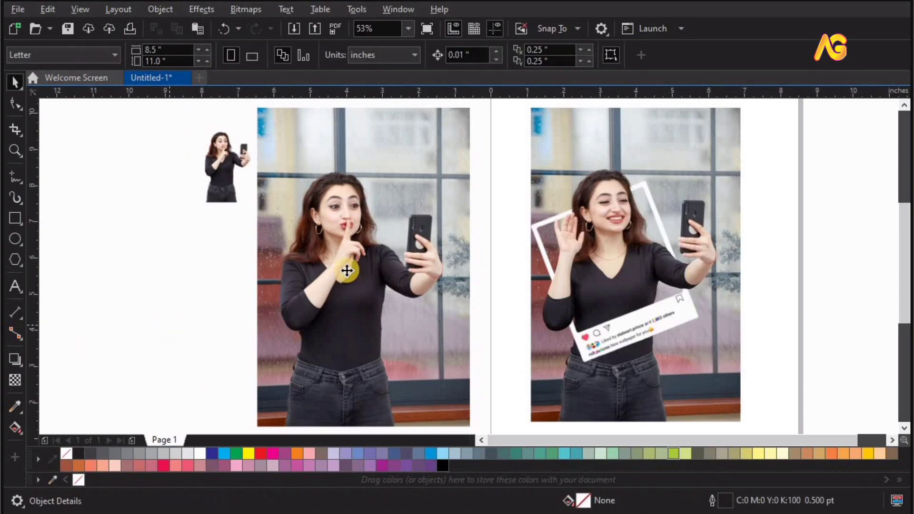
{"action": "left_click", "coordinate": [348, 269]}
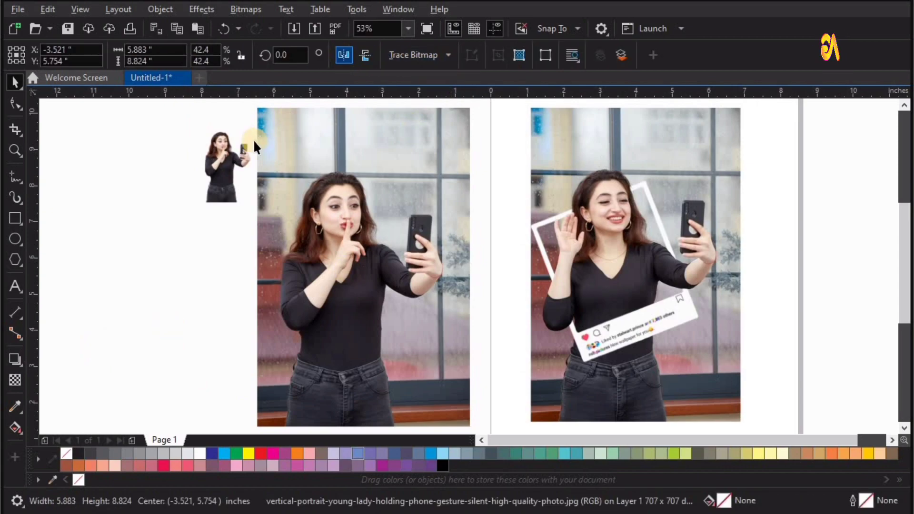
{"action": "left_click", "coordinate": [253, 143]}
{"action": "left_click", "coordinate": [344, 54]}
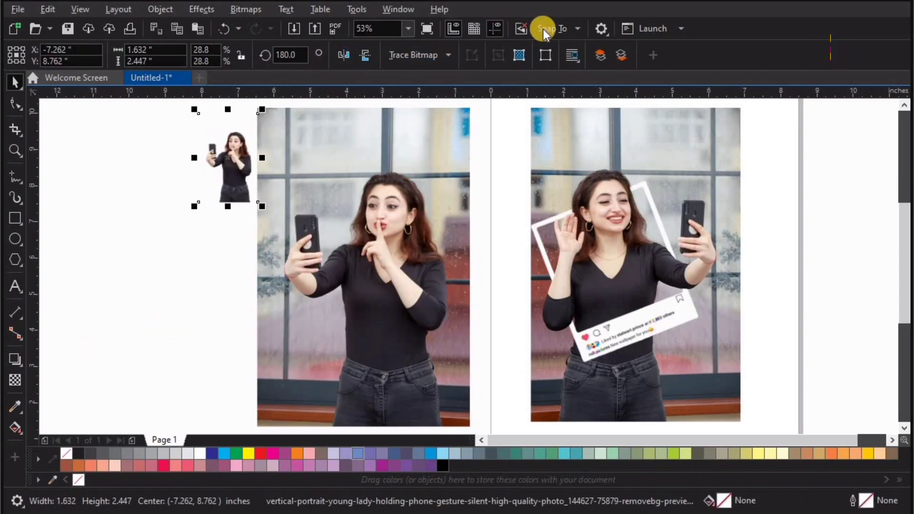
- Move the cut-out onto the second photo's corner and scale it to match exactly
{"action": "left_click", "coordinate": [239, 160]}
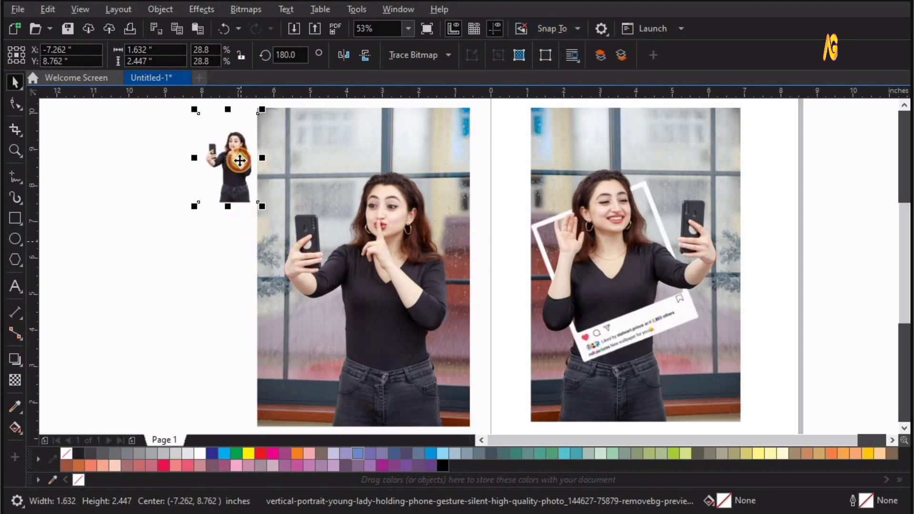
{"action": "mouse_move", "coordinate": [205, 198]}
{"action": "left_mouse_down"}
{"action": "mouse_move", "coordinate": [219, 153]}
{"action": "mouse_move", "coordinate": [467, 110]}
{"action": "left_mouse_up"}
{"action": "left_click_drag", "start_coordinate": [359, 248], "coordinate": [251, 427]}
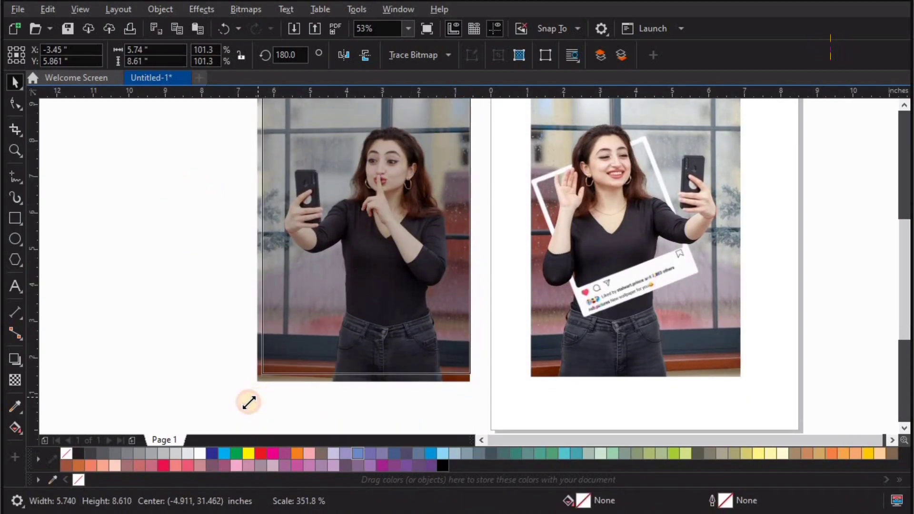
{"action": "left_click_drag", "start_coordinate": [251, 427], "coordinate": [253, 395]}
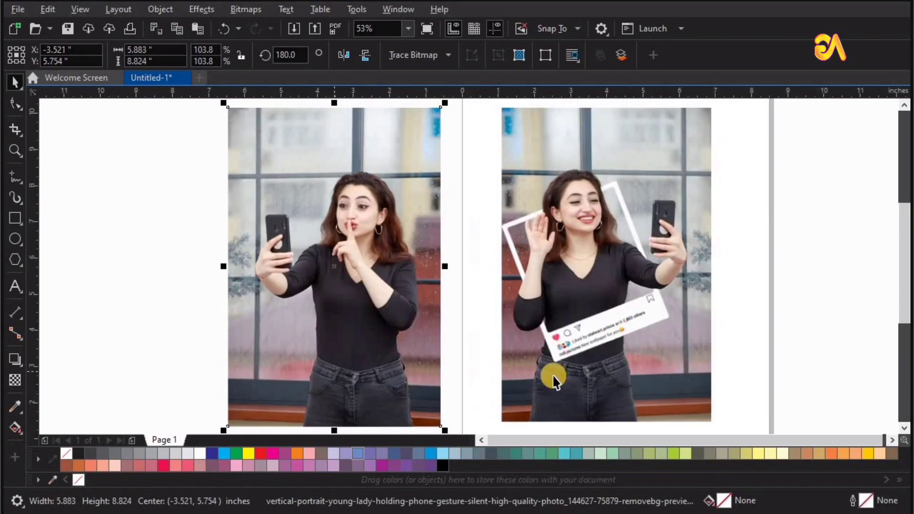
- Drag a copy of the Instagram frame onto the second photo and enlarge it
{"action": "left_click_drag", "start_coordinate": [609, 328], "coordinate": [353, 334]}
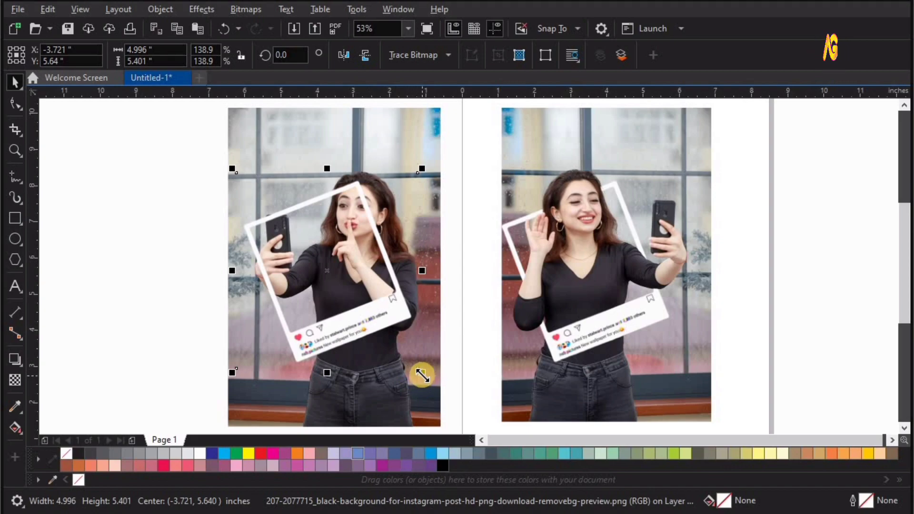
{"action": "left_click_drag", "start_coordinate": [422, 373], "coordinate": [444, 392]}
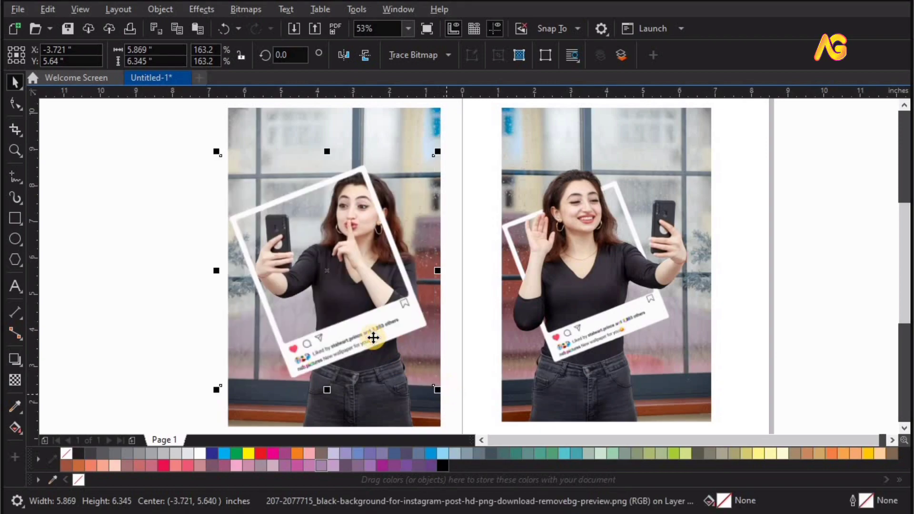
{"action": "left_click_drag", "start_coordinate": [385, 342], "coordinate": [393, 340]}
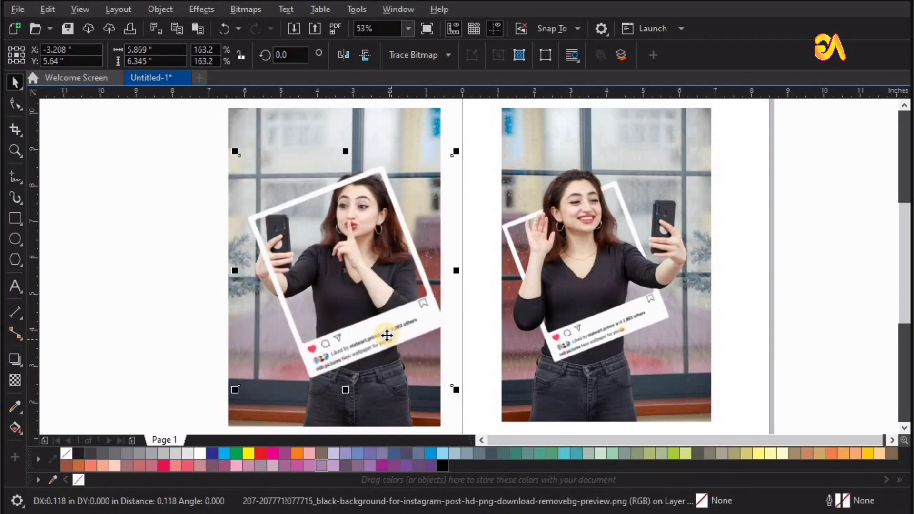
- Bring the cut-out figure to front with Shift+PgUp and enlarge the frame a bit more
{"action": "left_click", "coordinate": [291, 142]}
{"action": "key", "text": "shift+Page_Up"}
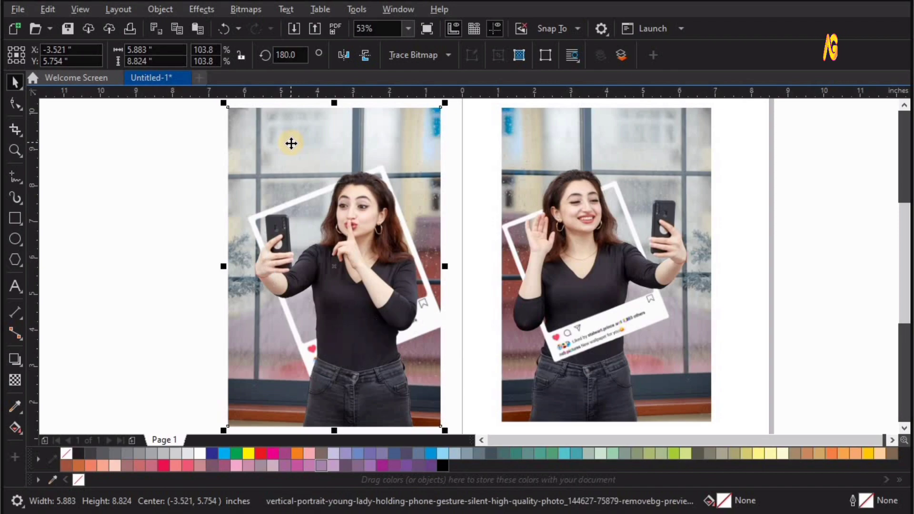
{"action": "left_click", "coordinate": [444, 323]}
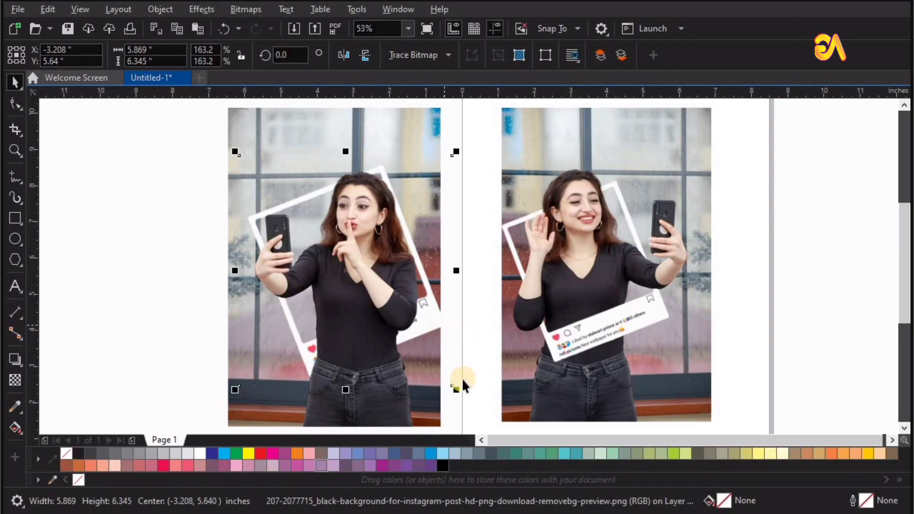
{"action": "left_click_drag", "start_coordinate": [464, 393], "coordinate": [468, 397]}
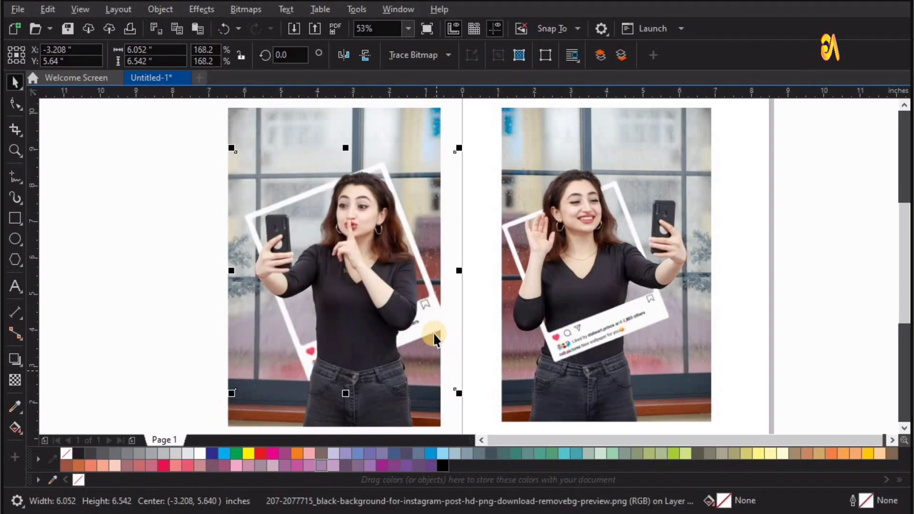
{"action": "left_click_drag", "start_coordinate": [438, 334], "coordinate": [457, 320]}
{"action": "key", "text": "ctrl+z"}
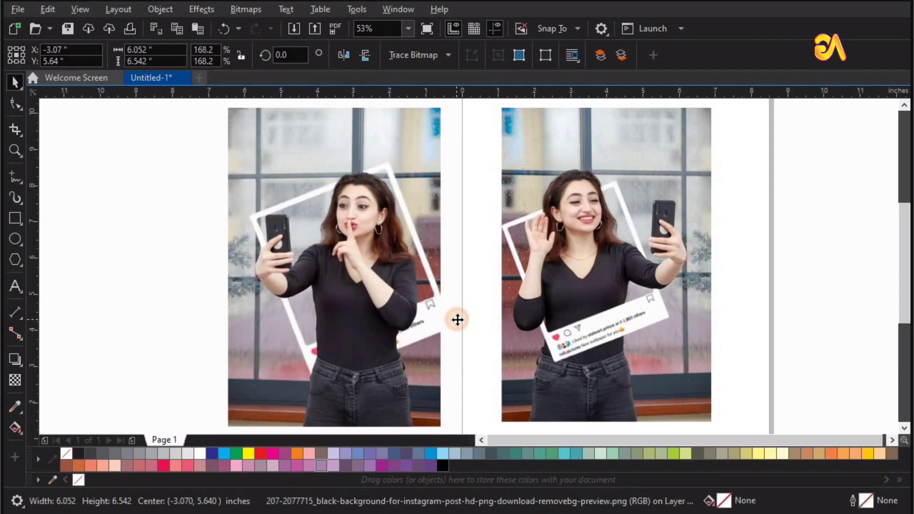
- Raise the cut-out figure's bottom nodes up to the frame's caption strip
{"action": "left_click", "coordinate": [330, 373]}
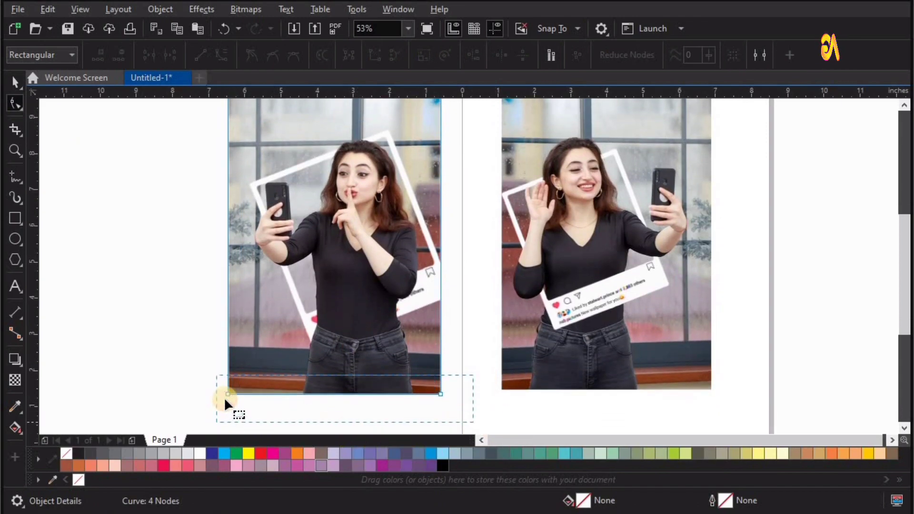
{"action": "mouse_move", "coordinate": [268, 435]}
{"action": "left_mouse_down"}
{"action": "mouse_move", "coordinate": [227, 393]}
{"action": "mouse_move", "coordinate": [226, 301]}
{"action": "left_mouse_up"}
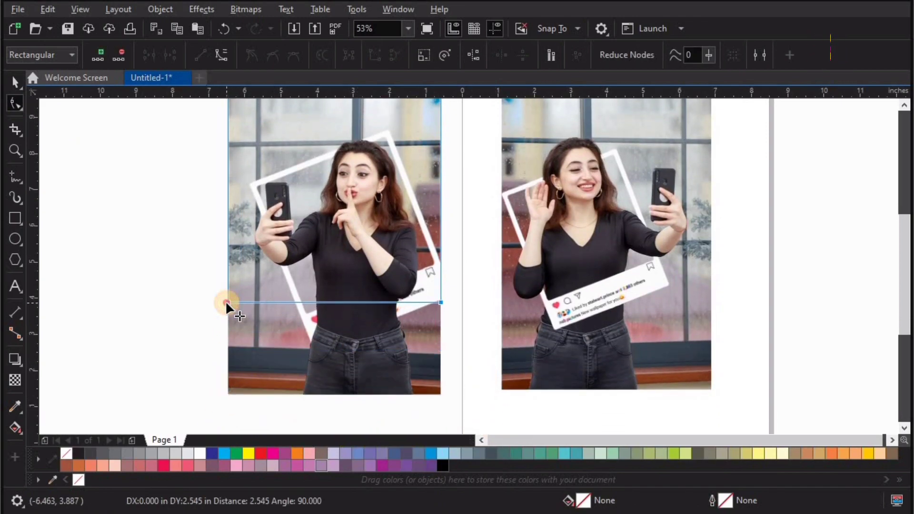
{"action": "key", "text": "z"}
{"action": "mouse_move", "coordinate": [449, 387]}
{"action": "left_mouse_down"}
{"action": "mouse_move", "coordinate": [163, 167]}
{"action": "mouse_move", "coordinate": [633, 387]}
{"action": "left_mouse_up"}
- Add two nodes on the bottom edge, convert it to a curve, and bend it around the arm
{"action": "left_click", "coordinate": [16, 103]}
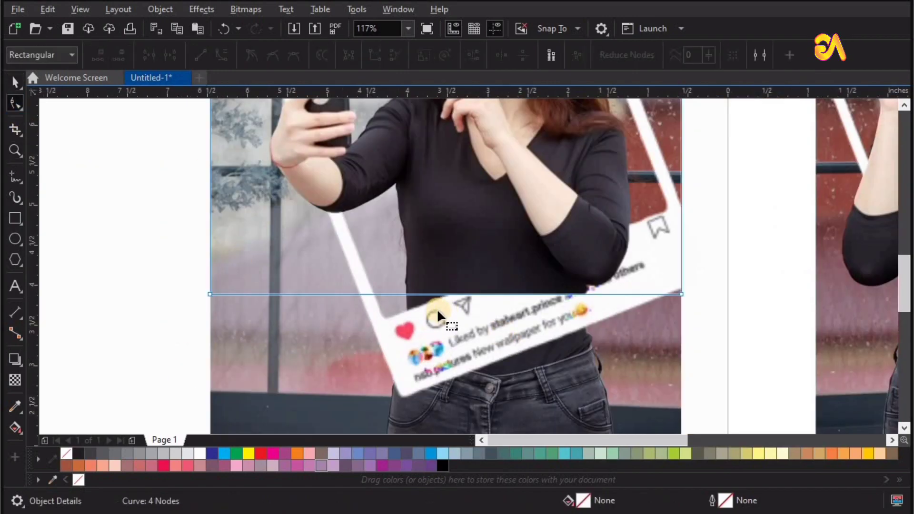
{"action": "double_click", "coordinate": [432, 294]}
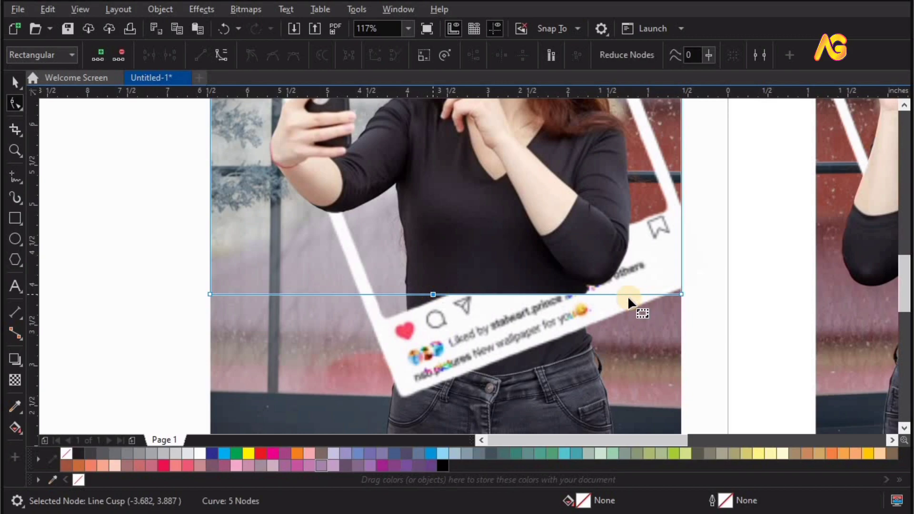
{"action": "double_click", "coordinate": [596, 294]}
{"action": "left_click", "coordinate": [220, 55]}
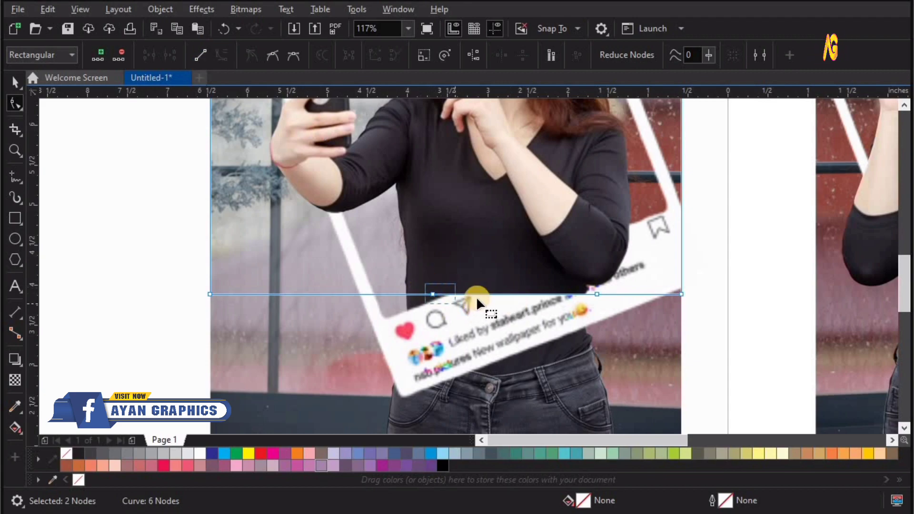
{"action": "left_click_drag", "start_coordinate": [485, 294], "coordinate": [454, 173]}
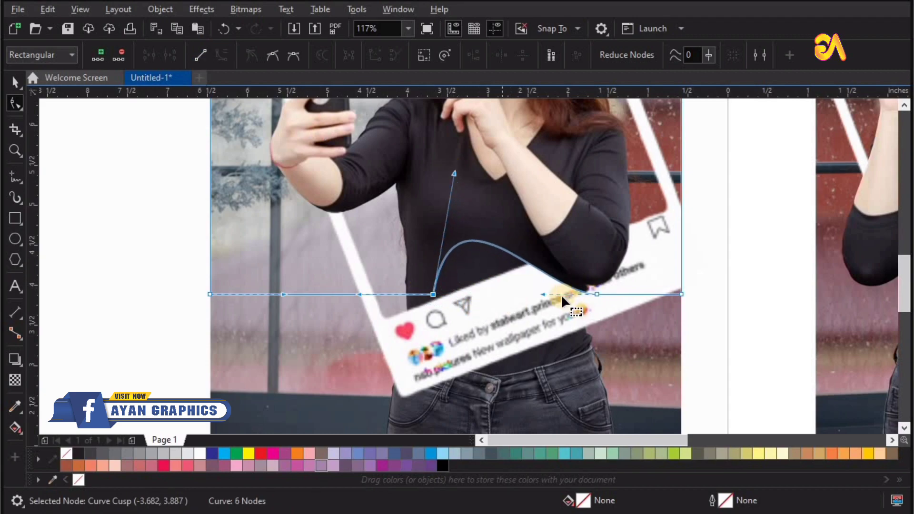
{"action": "mouse_move", "coordinate": [543, 294]}
{"action": "left_mouse_down"}
{"action": "mouse_move", "coordinate": [537, 244]}
{"action": "mouse_move", "coordinate": [420, 221]}
{"action": "left_mouse_up"}
{"action": "key", "text": "z"}
{"action": "left_click", "coordinate": [614, 302]}
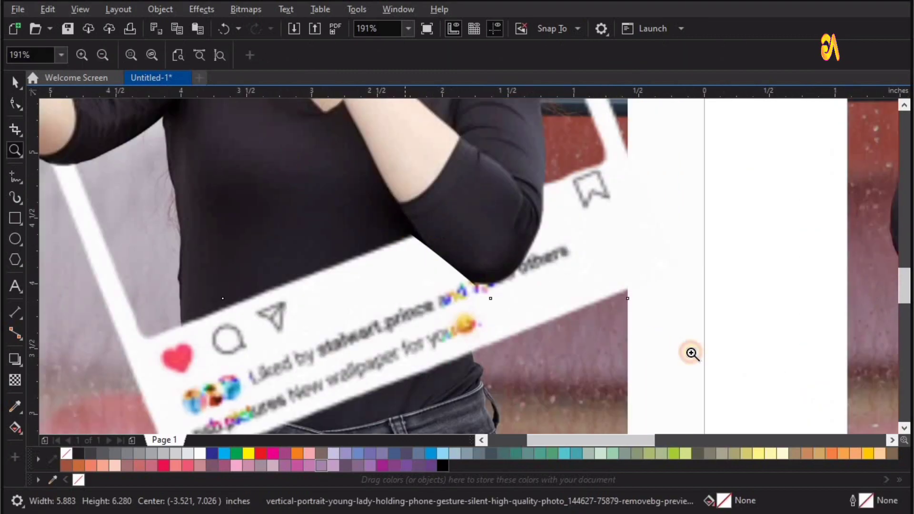
- Add nodes and reshape the trimmed curve along the underside of the elbow
{"action": "left_click_drag", "start_coordinate": [689, 164], "coordinate": [298, 326]}
{"action": "left_click", "coordinate": [16, 104]}
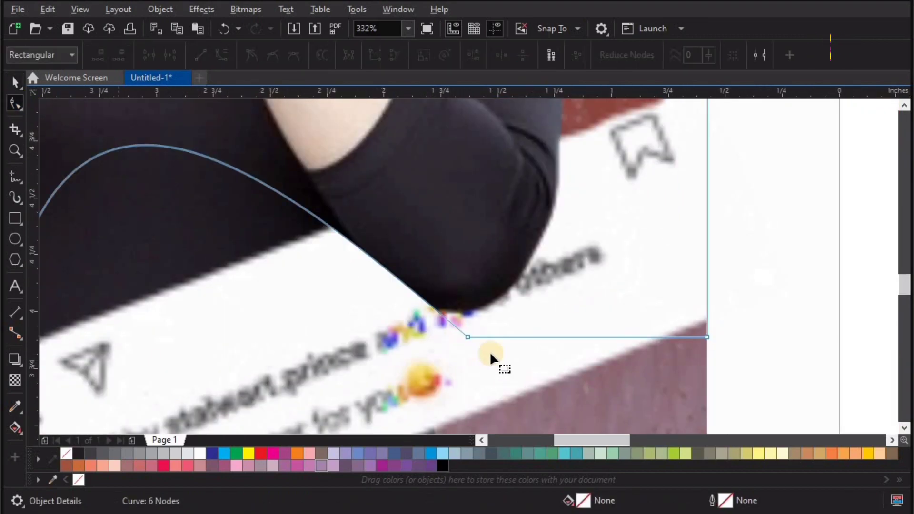
{"action": "left_click", "coordinate": [467, 337]}
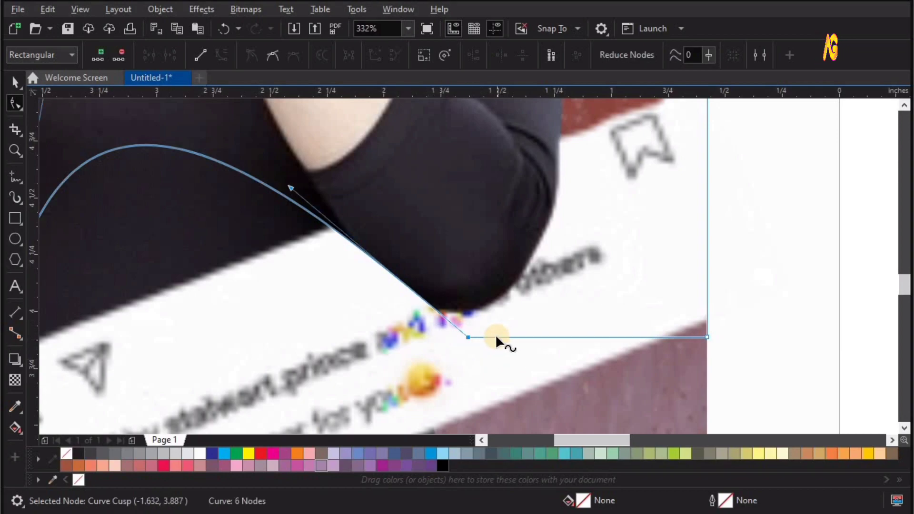
{"action": "double_click", "coordinate": [496, 337]}
{"action": "mouse_move", "coordinate": [468, 324]}
{"action": "left_mouse_down"}
{"action": "mouse_move", "coordinate": [298, 179]}
{"action": "mouse_move", "coordinate": [248, 253]}
{"action": "left_mouse_up"}
{"action": "double_click", "coordinate": [275, 225]}
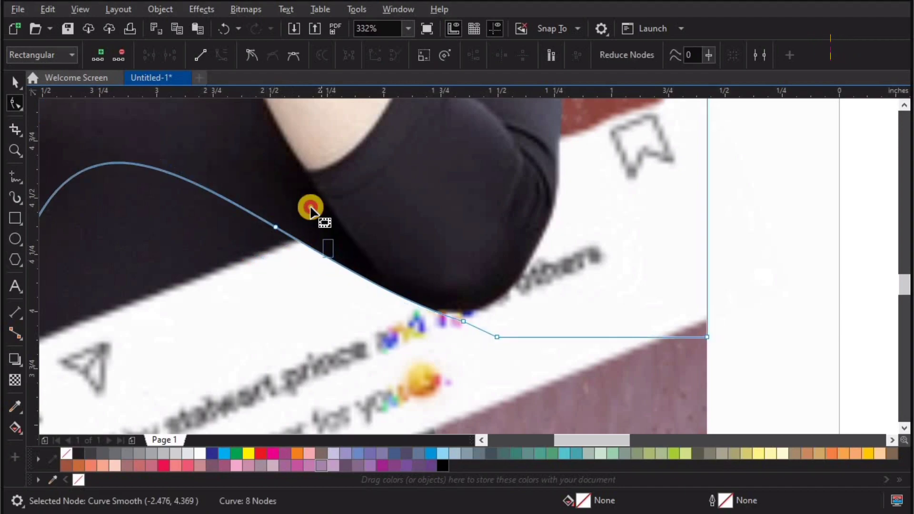
{"action": "left_click", "coordinate": [332, 260]}
{"action": "mouse_move", "coordinate": [328, 240]}
{"action": "left_mouse_down"}
{"action": "mouse_move", "coordinate": [284, 200]}
{"action": "mouse_move", "coordinate": [243, 208]}
{"action": "left_mouse_up"}
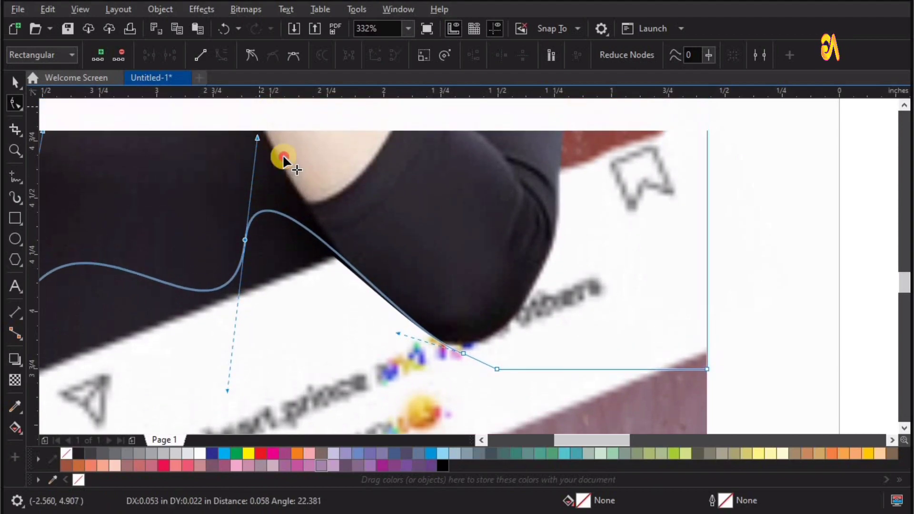
- Fine-tune the curve's nodes and handles so the edge hugs the elbow closely
{"action": "left_click_drag", "start_coordinate": [253, 111], "coordinate": [273, 152]}
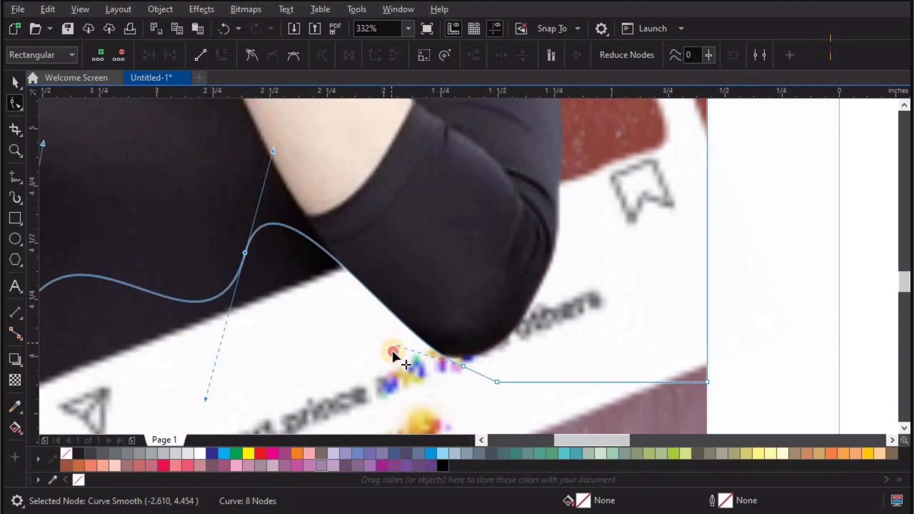
{"action": "left_click_drag", "start_coordinate": [397, 347], "coordinate": [376, 370]}
{"action": "left_click", "coordinate": [462, 367]}
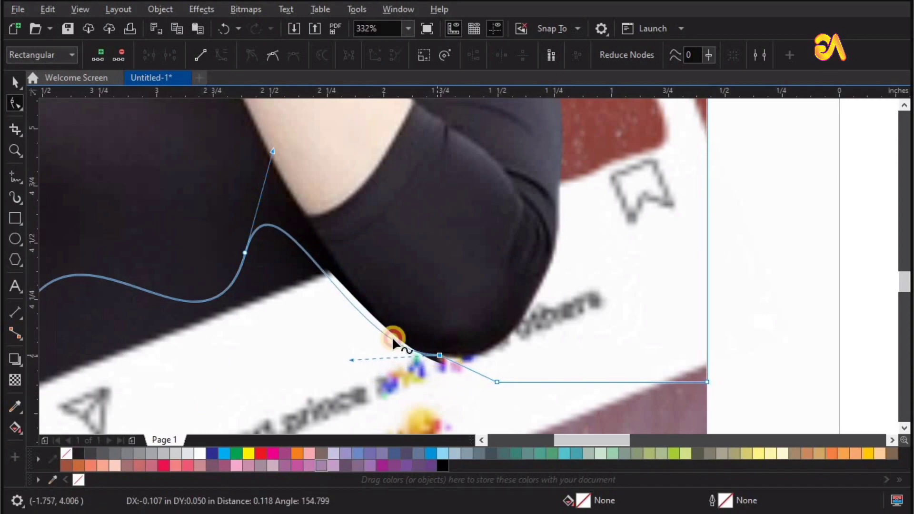
{"action": "left_click_drag", "start_coordinate": [438, 359], "coordinate": [430, 352]}
{"action": "left_click", "coordinate": [372, 350]}
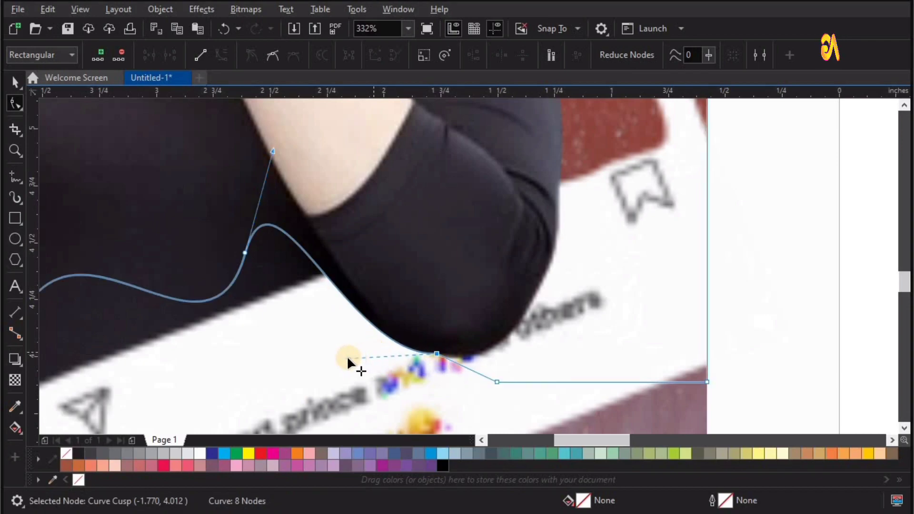
{"action": "left_click_drag", "start_coordinate": [346, 355], "coordinate": [347, 347]}
- Add a drop shadow to the left photo's cut-out subject
{"action": "key", "text": "space"}
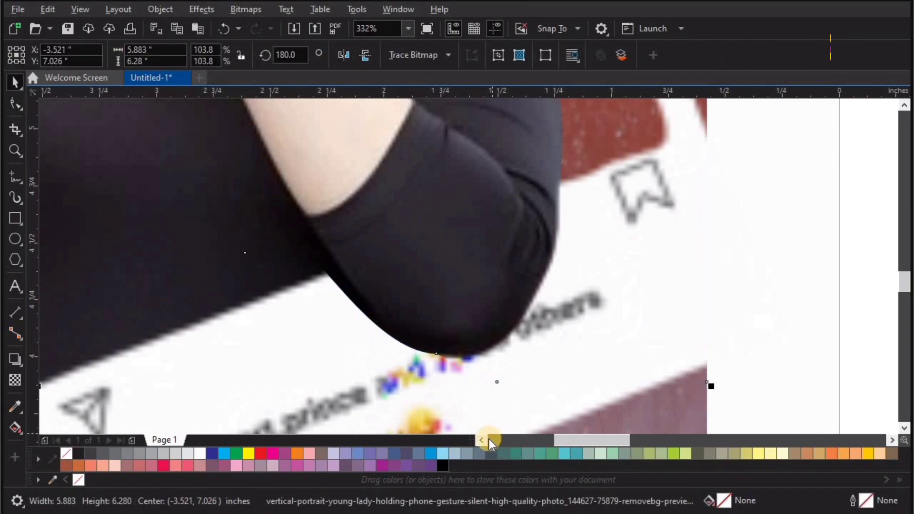
{"action": "key", "text": "F4"}
{"action": "key", "text": "z"}
{"action": "left_click_drag", "start_coordinate": [150, 153], "coordinate": [636, 397]}
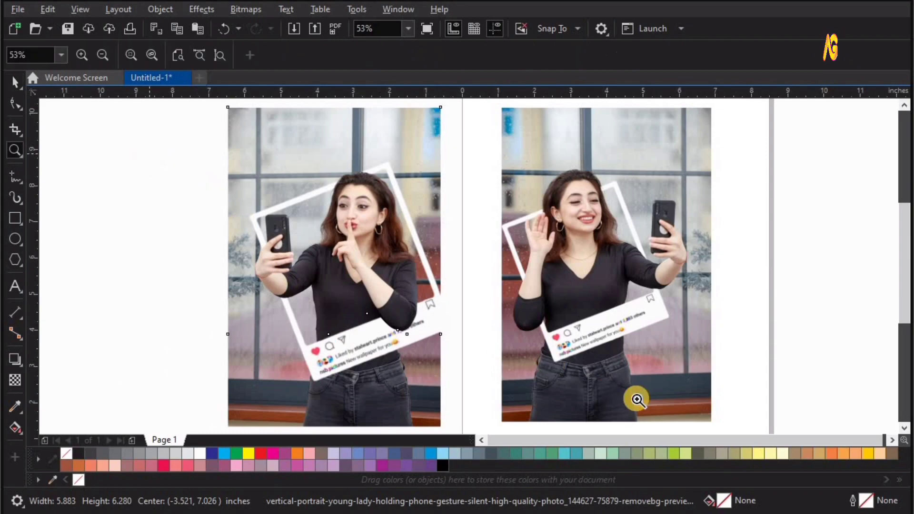
{"action": "key", "text": "space"}
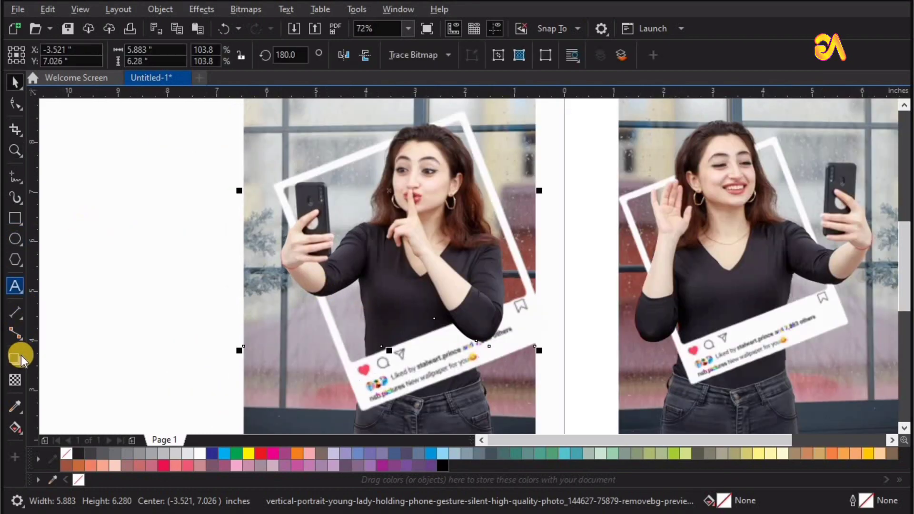
{"action": "left_click_drag", "start_coordinate": [435, 241], "coordinate": [527, 304]}
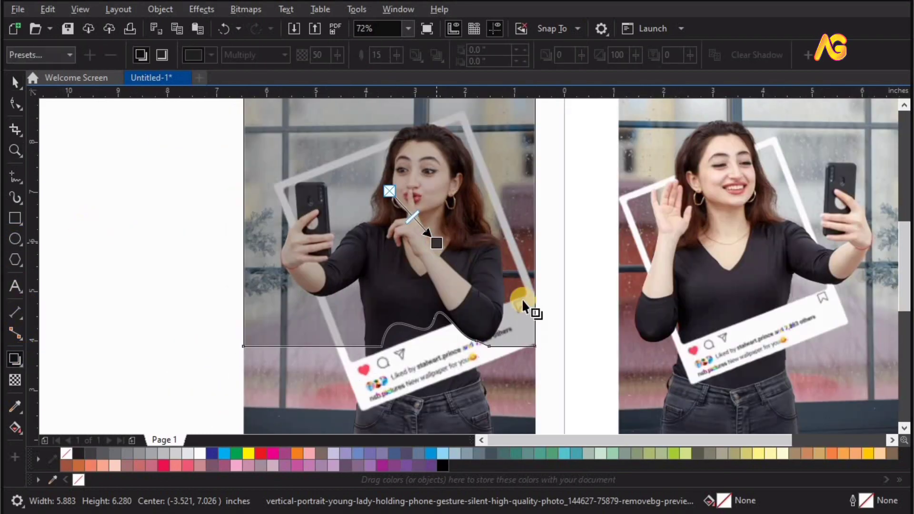
- Set the shadow to Normal blending, opacity 100 and feathering 5
{"action": "left_click", "coordinate": [243, 59]}
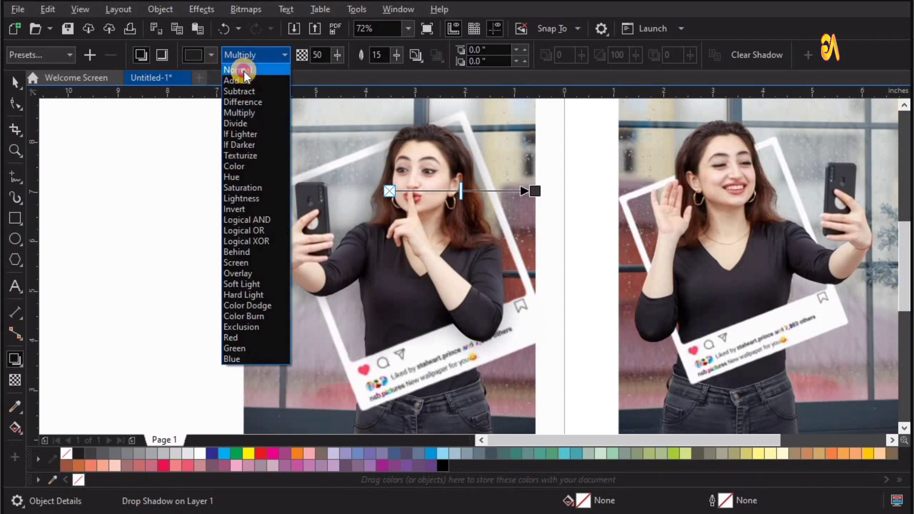
{"action": "double_click", "coordinate": [324, 54]}
{"action": "left_click", "coordinate": [301, 58]}
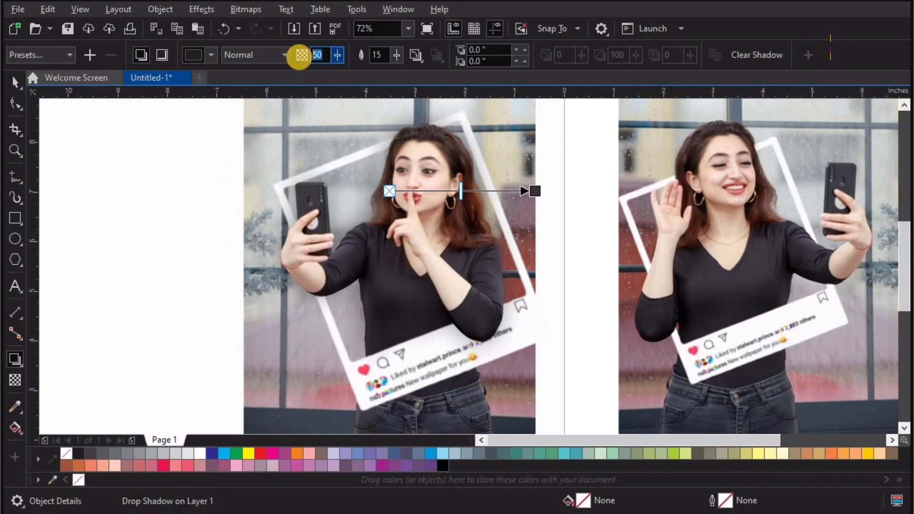
{"action": "type", "text": "100"}
{"action": "key", "text": "Return"}
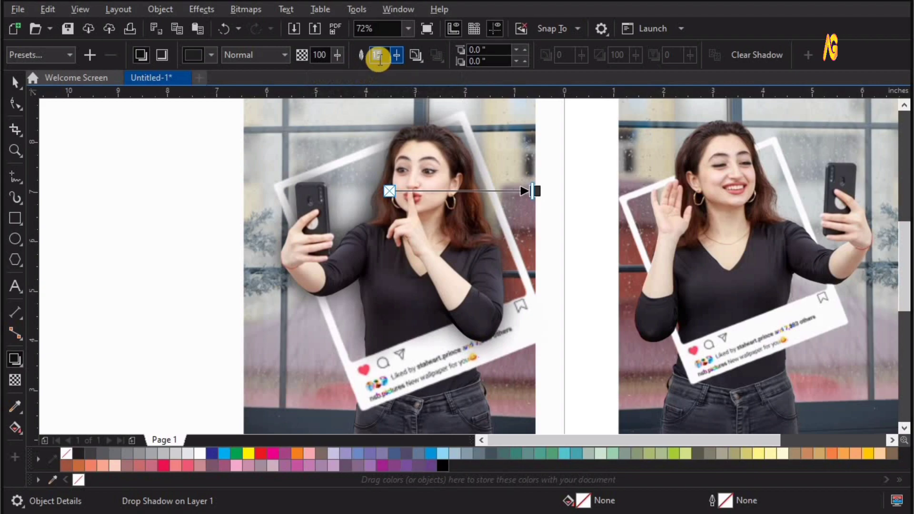
{"action": "left_click", "coordinate": [360, 57]}
{"action": "type", "text": "5"}
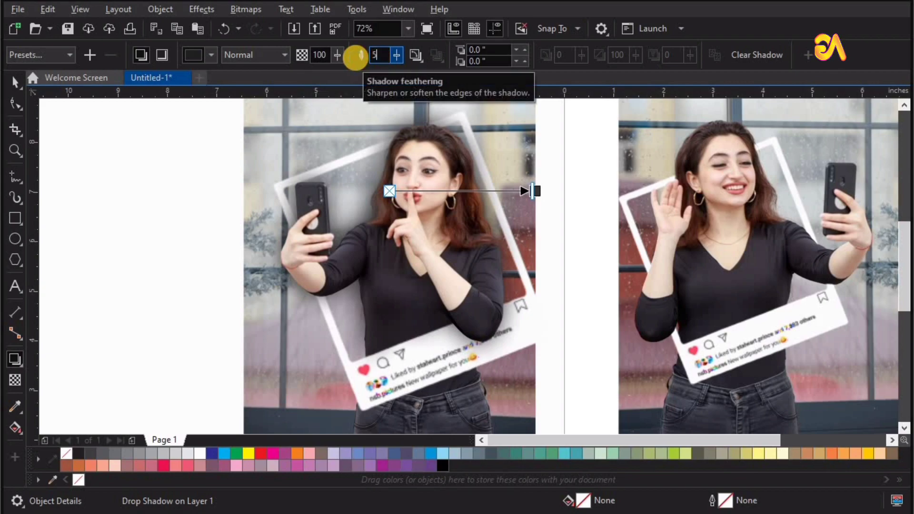
{"action": "key", "text": "Return"}
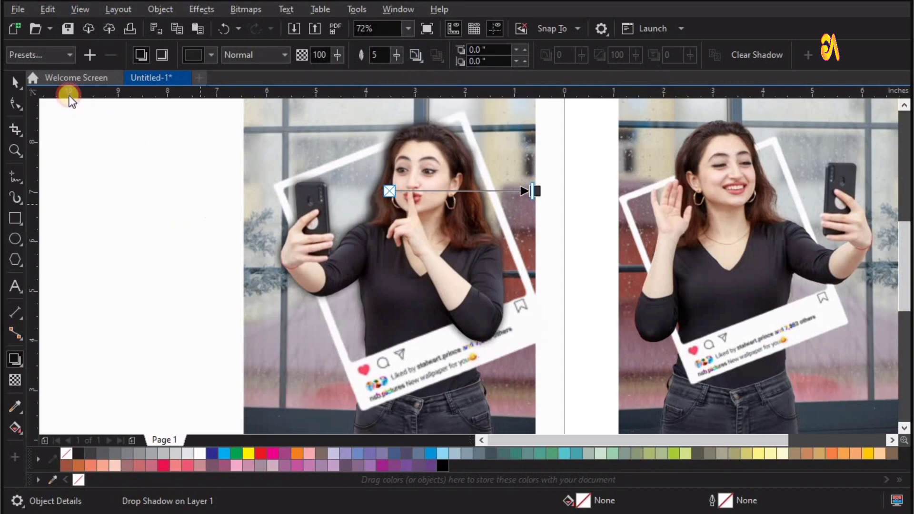
{"action": "left_click", "coordinate": [19, 80]}
- Break the drop shadow apart from the left cut-out with Object > Break Drop Shadow Apart
{"action": "left_click", "coordinate": [18, 80]}
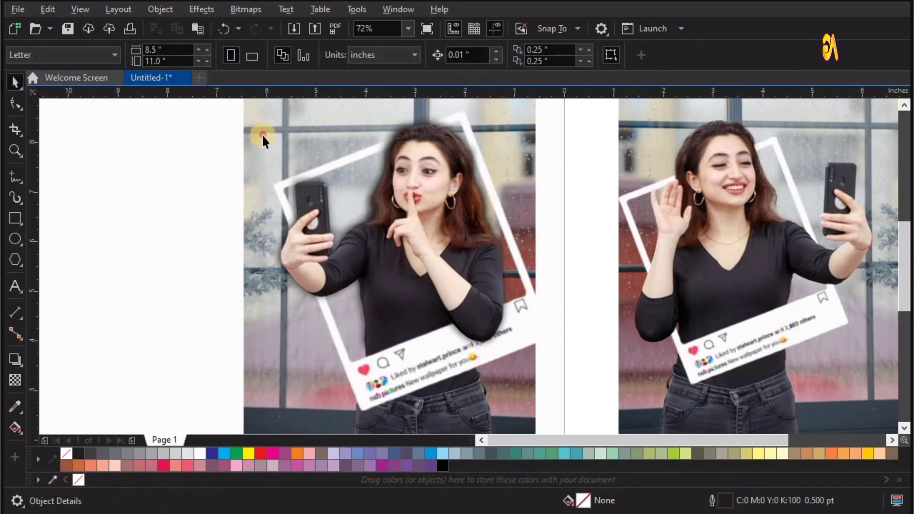
{"action": "left_click", "coordinate": [296, 136]}
{"action": "left_click", "coordinate": [312, 235]}
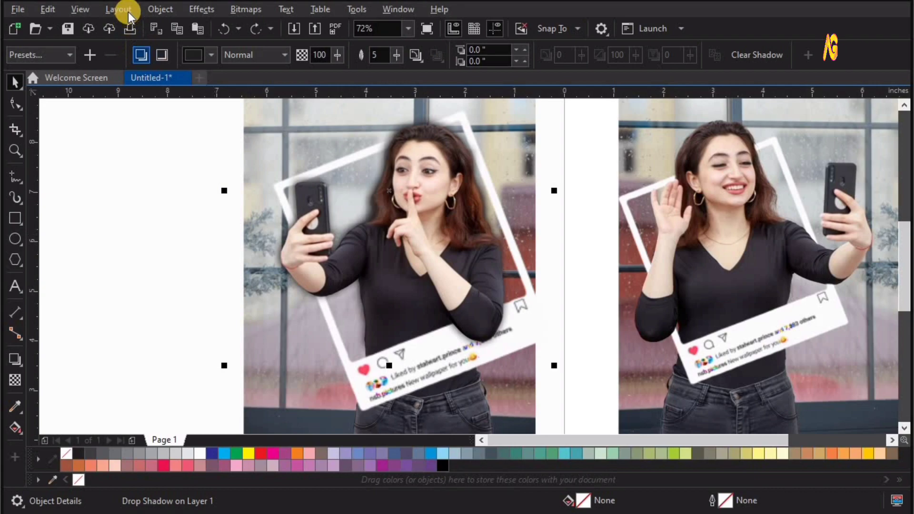
{"action": "left_click", "coordinate": [157, 10]}
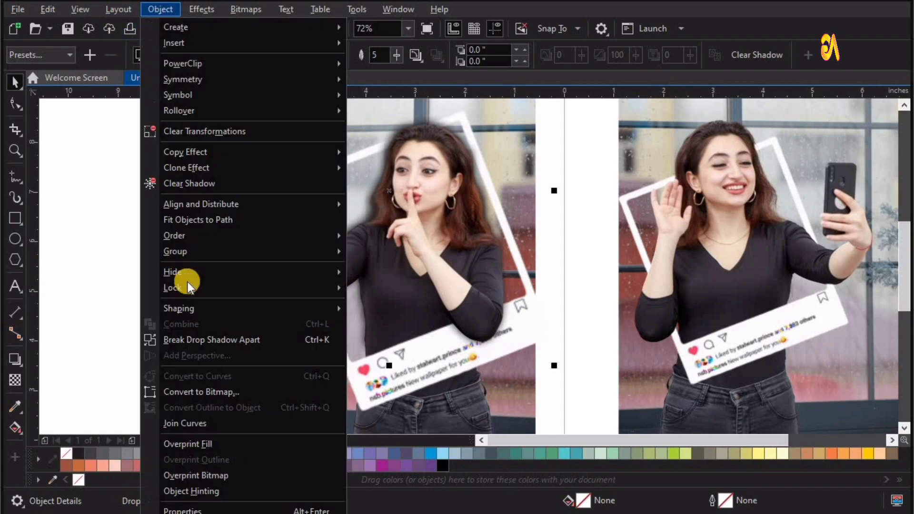
{"action": "left_click", "coordinate": [198, 340]}
- Convert the lens rectangle over the left photo to curves
{"action": "left_click", "coordinate": [160, 9]}
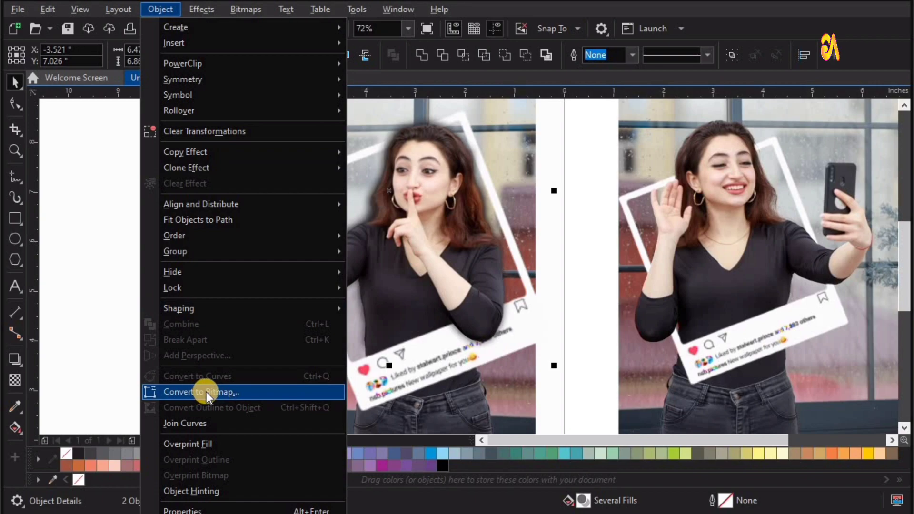
{"action": "left_click", "coordinate": [58, 220]}
{"action": "left_click", "coordinate": [226, 181]}
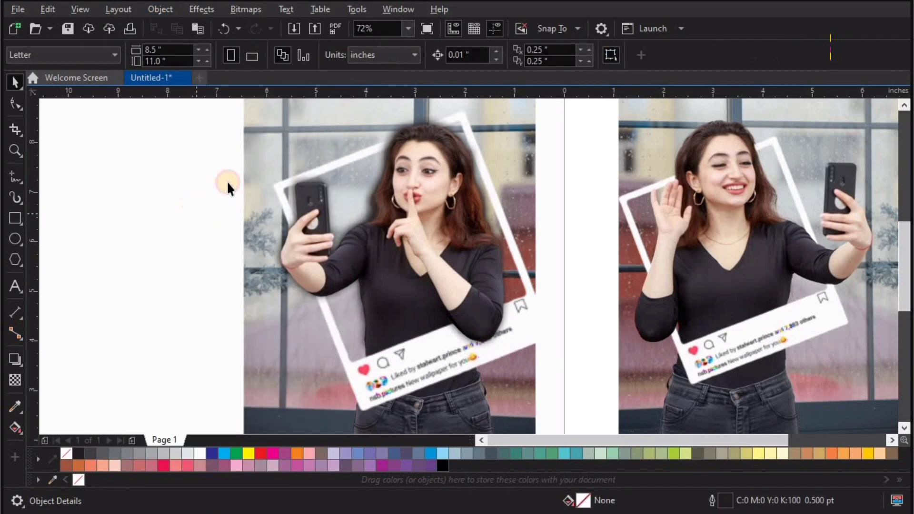
{"action": "left_click", "coordinate": [231, 174]}
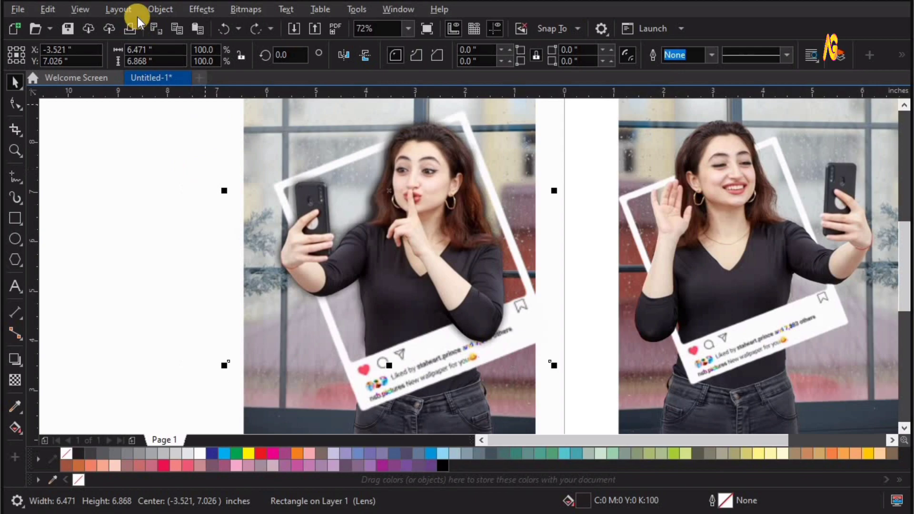
{"action": "left_click", "coordinate": [157, 9]}
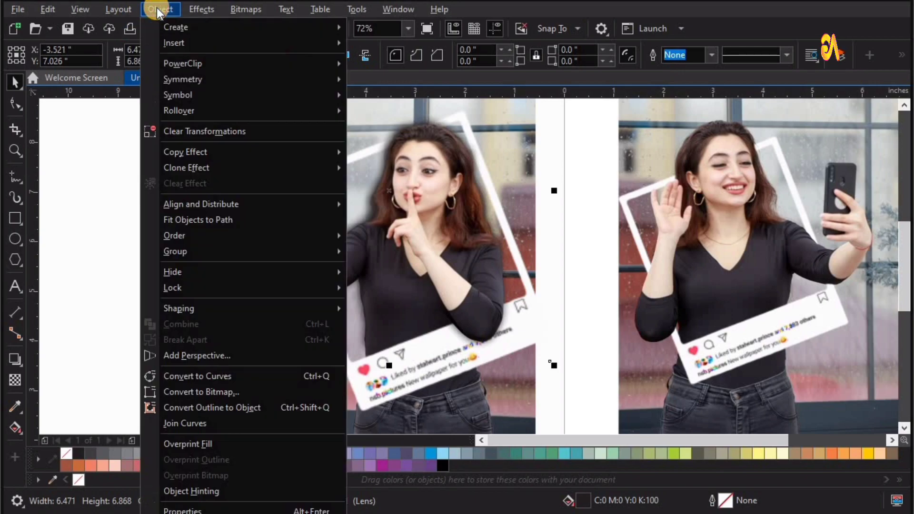
{"action": "left_click", "coordinate": [193, 376]}
- Lower the lens shape's top edge down to the elbow
{"action": "scroll", "coordinate": [282, 203], "scroll_direction": "down", "scroll_amount": 3}
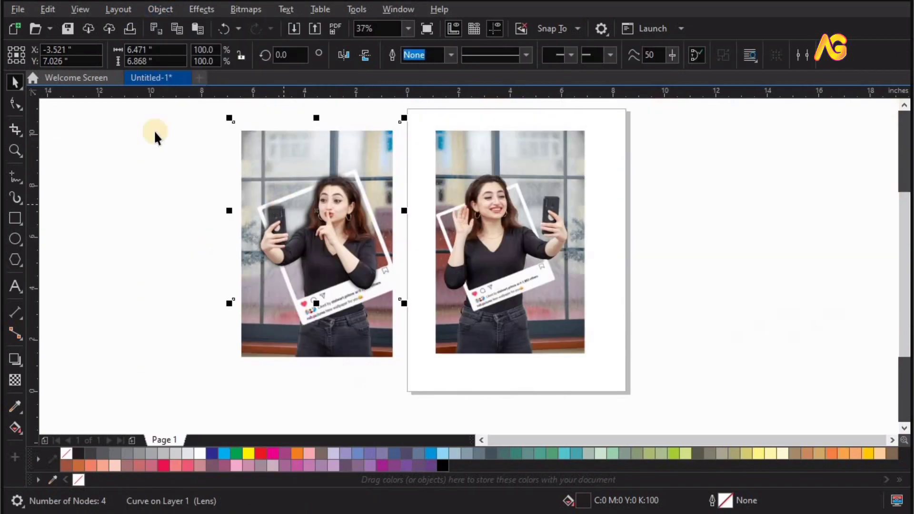
{"action": "left_click", "coordinate": [298, 141]}
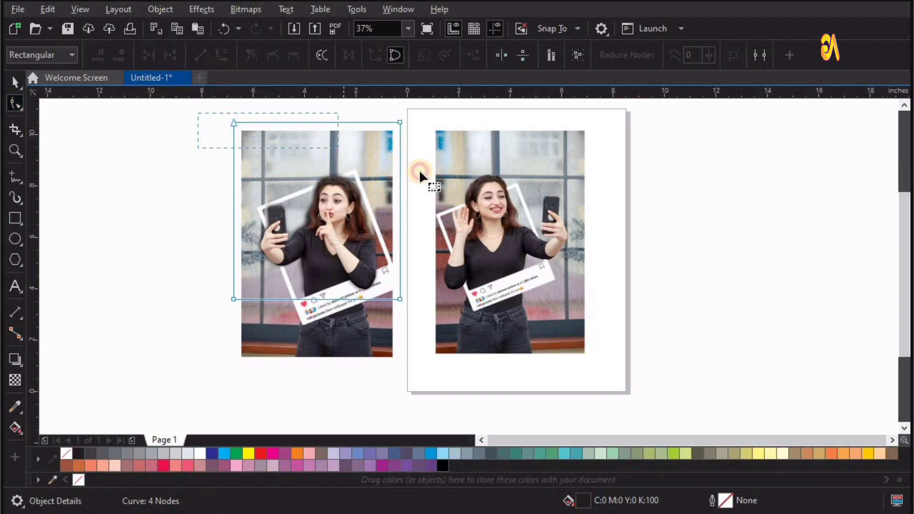
{"action": "left_click", "coordinate": [399, 122], "text": "shift"}
{"action": "left_click_drag", "start_coordinate": [399, 122], "coordinate": [299, 246]}
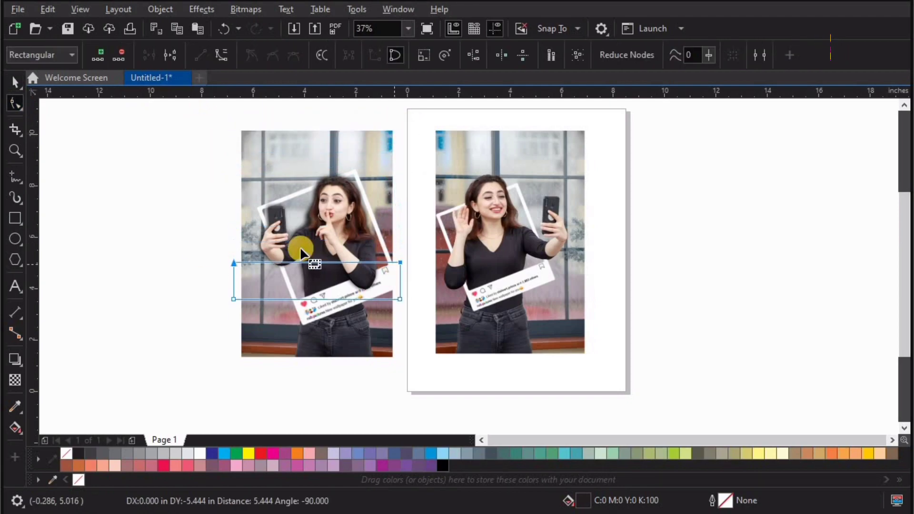
{"action": "key", "text": "space"}
- Pull the lens shape's left edge in toward the elbow, leaving a narrow strip
{"action": "scroll", "coordinate": [229, 247], "scroll_direction": "up", "scroll_amount": 2}
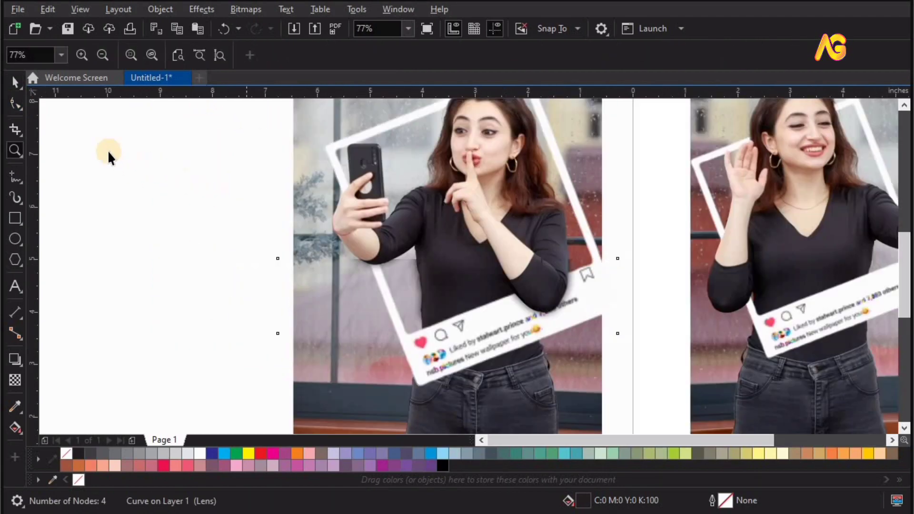
{"action": "left_click", "coordinate": [15, 102]}
{"action": "left_click_drag", "start_coordinate": [190, 184], "coordinate": [293, 345]}
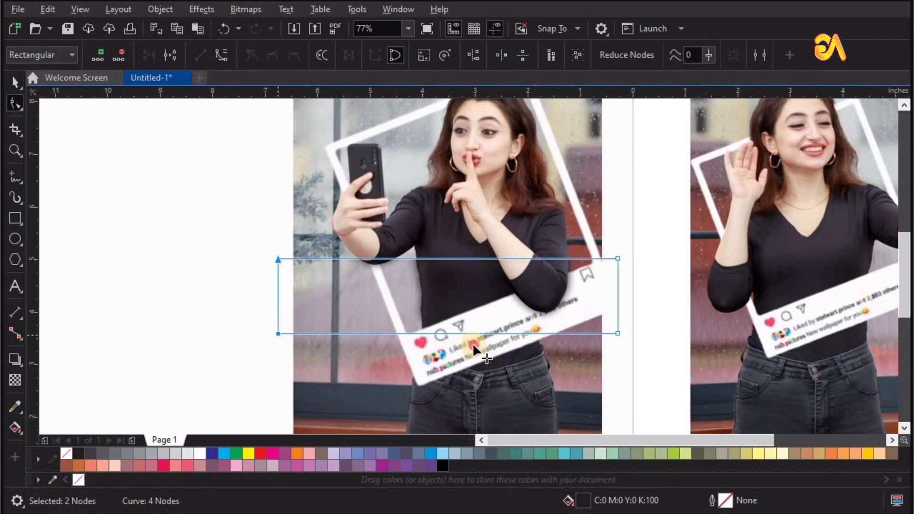
{"action": "left_click_drag", "start_coordinate": [473, 346], "coordinate": [492, 340]}
{"action": "key", "text": "space"}
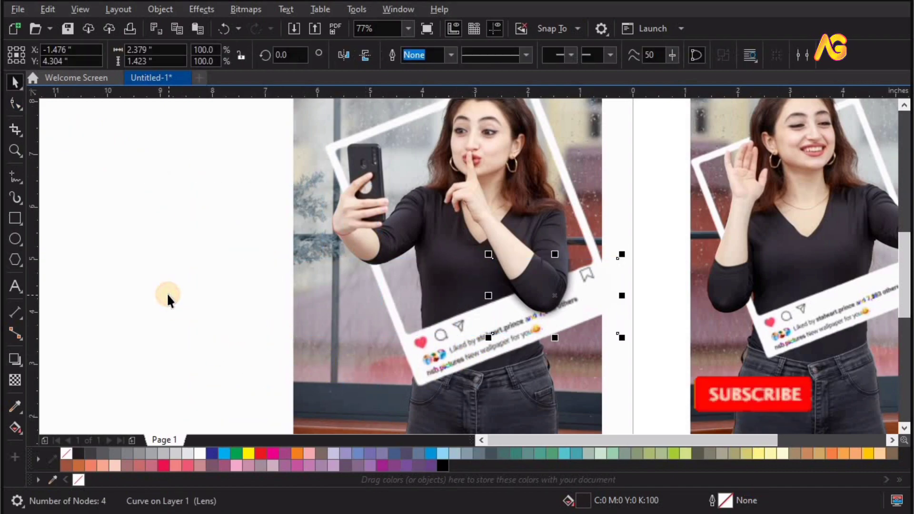
{"action": "left_click", "coordinate": [169, 292]}
{"action": "scroll", "coordinate": [170, 291], "scroll_direction": "down", "scroll_amount": 1}
- Move the finger-to-lips selfie group onto the Letter page, flush beside the waving selfie
{"action": "scroll", "coordinate": [171, 286], "scroll_direction": "down", "scroll_amount": 2}
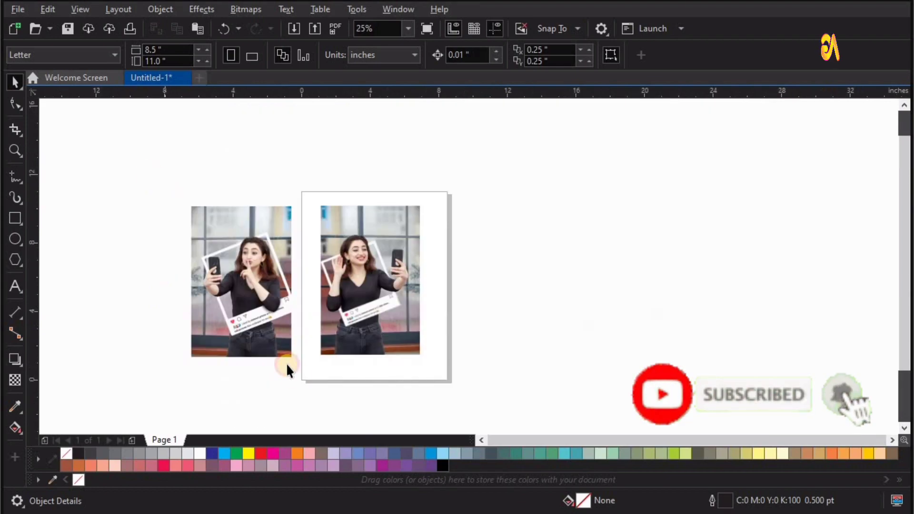
{"action": "left_click", "coordinate": [282, 354]}
{"action": "left_click_drag", "start_coordinate": [278, 335], "coordinate": [300, 335]}
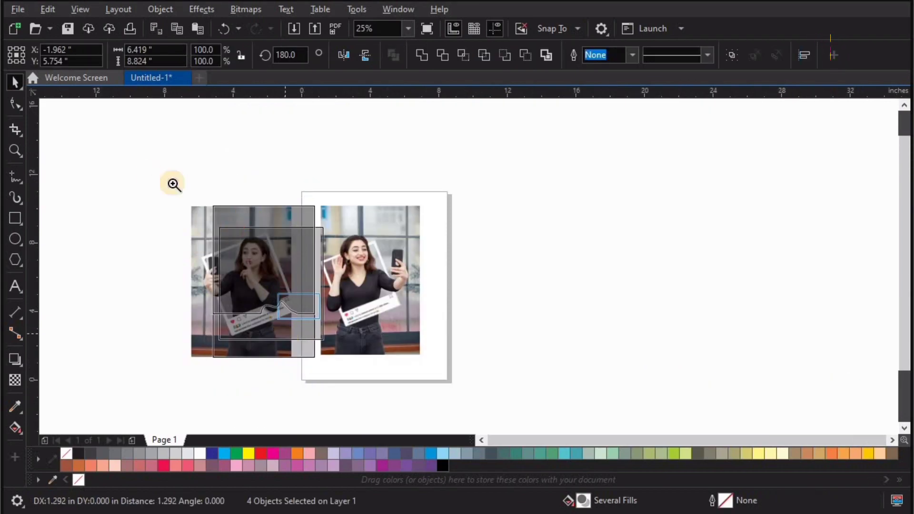
{"action": "key", "text": "z"}
{"action": "scroll", "coordinate": [393, 370], "scroll_direction": "up", "scroll_amount": 1}
{"action": "key", "text": "space"}
{"action": "left_click_drag", "start_coordinate": [371, 327], "coordinate": [375, 324]}
{"action": "scroll", "coordinate": [375, 325], "scroll_direction": "up", "scroll_amount": 2}
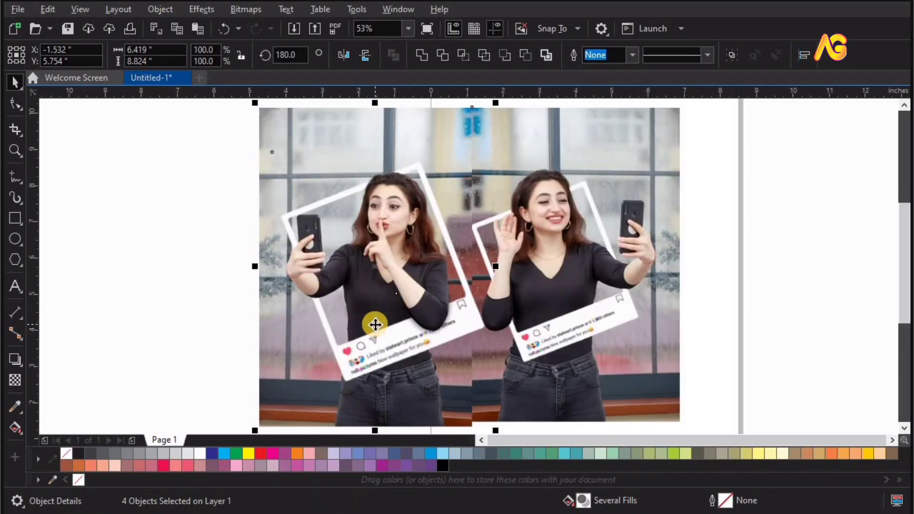